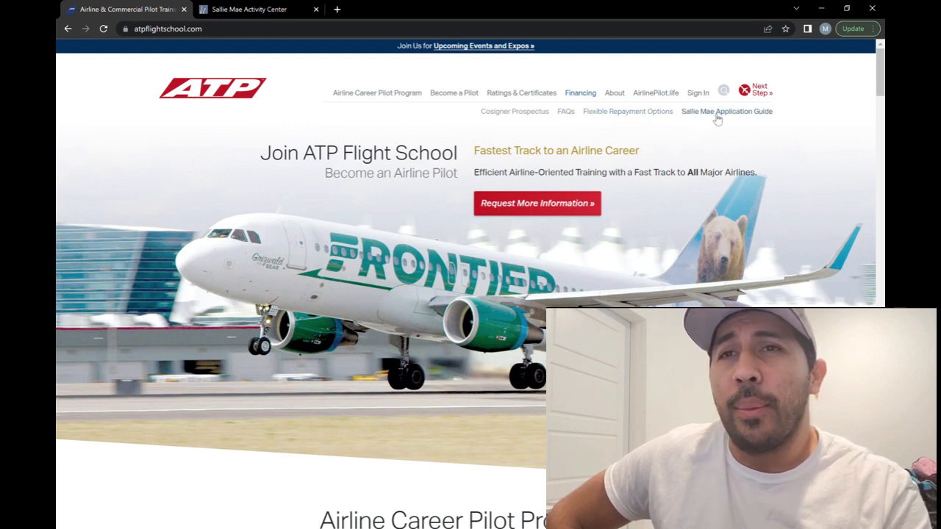
# - Open ATP's Financing page and read through the Flight School Loans and Sallie Mae Loan Features sections
pyautogui.click(587, 98)
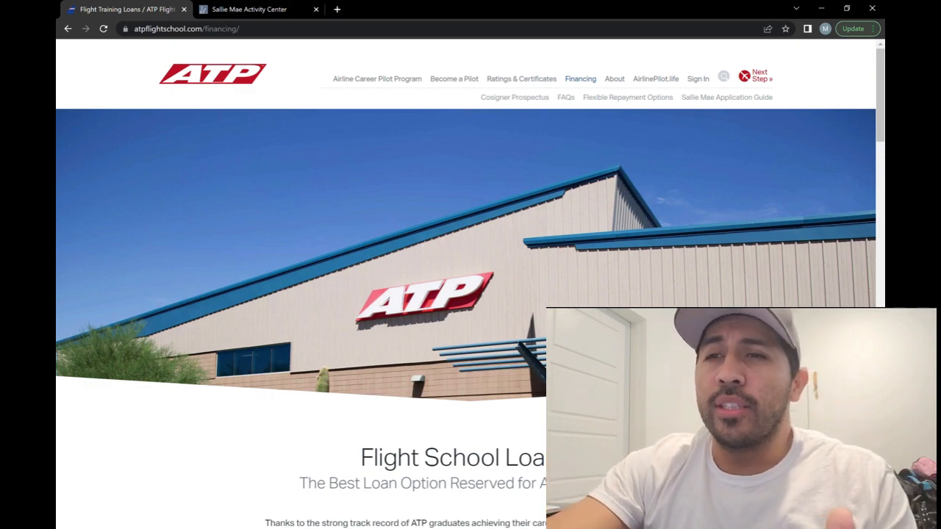
pyautogui.scroll(-4, 470, 284)
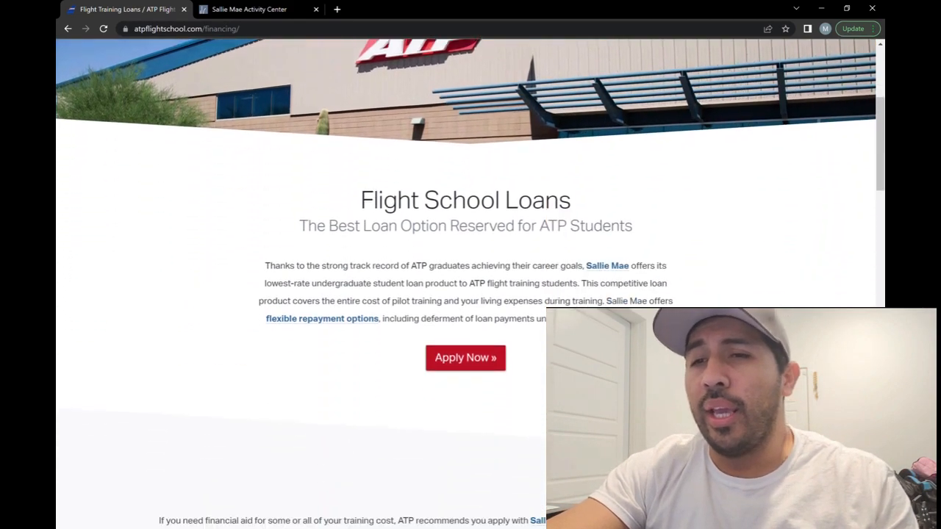
pyautogui.scroll(-3, 471, 283)
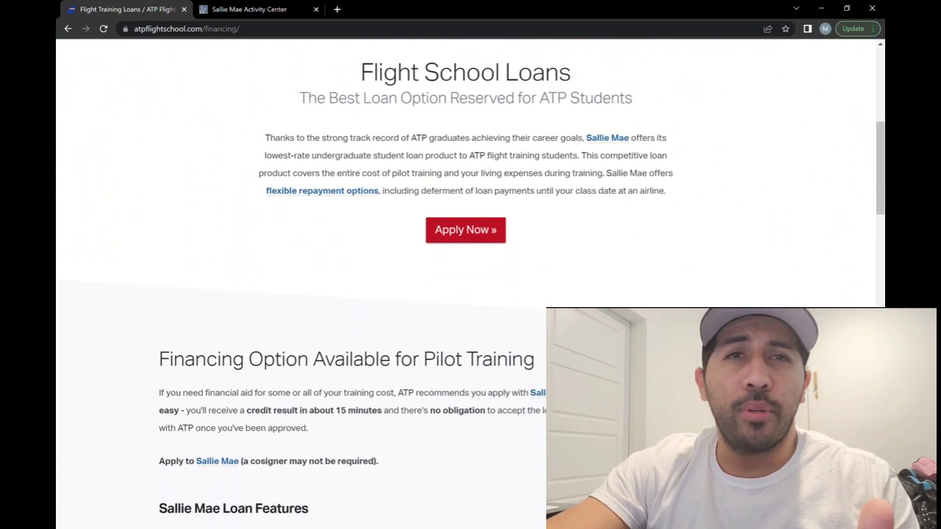
pyautogui.scroll(-2, 471, 284)
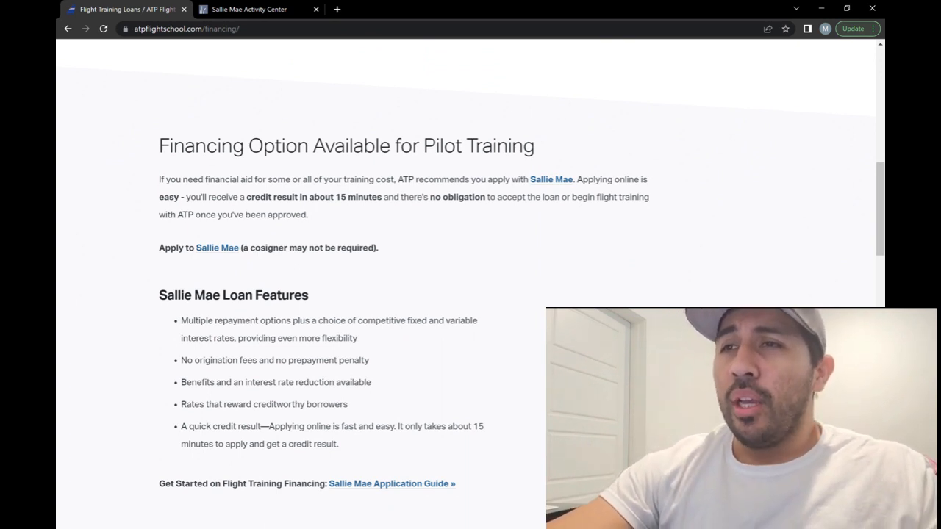
pyautogui.scroll(-2, 470, 283)
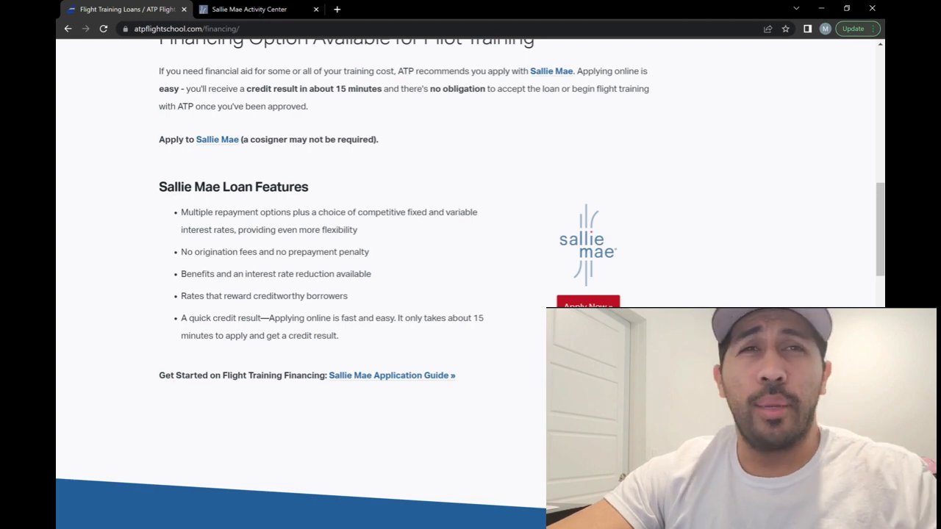
pyautogui.scroll(-1, 470, 284)
pyautogui.scroll(-2, 471, 284)
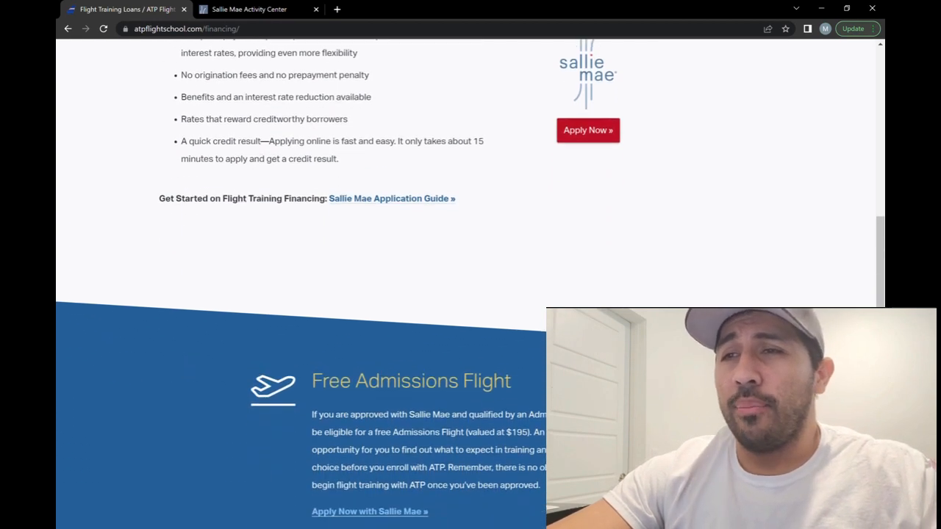
pyautogui.scroll(-2, 470, 284)
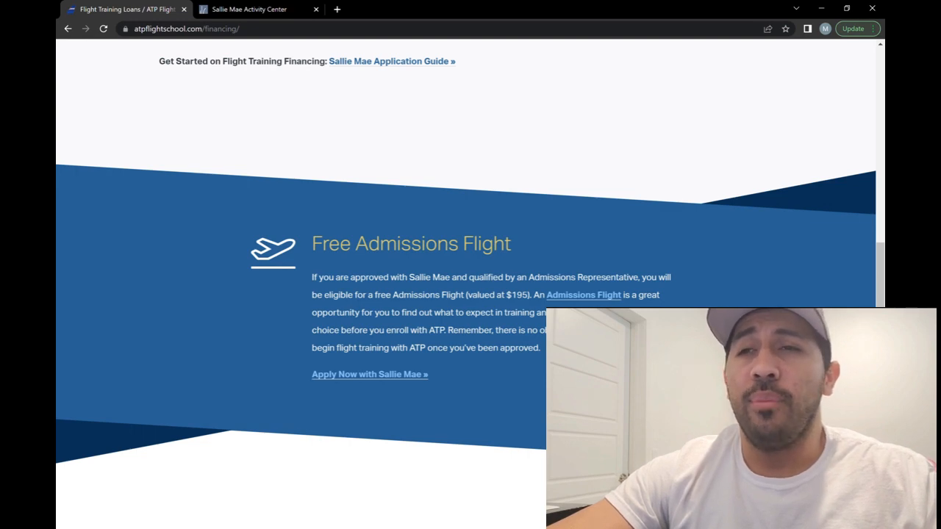
pyautogui.scroll(-6, 471, 284)
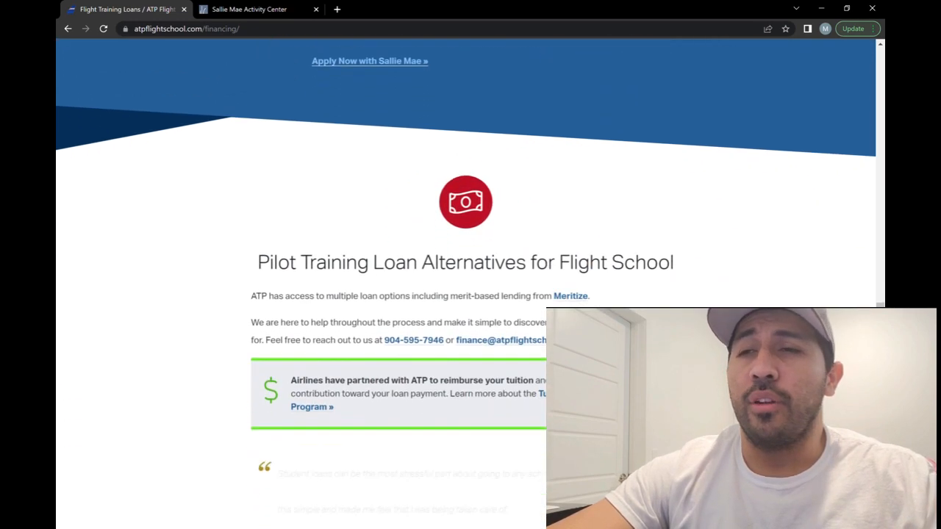
pyautogui.scroll(-2, 470, 284)
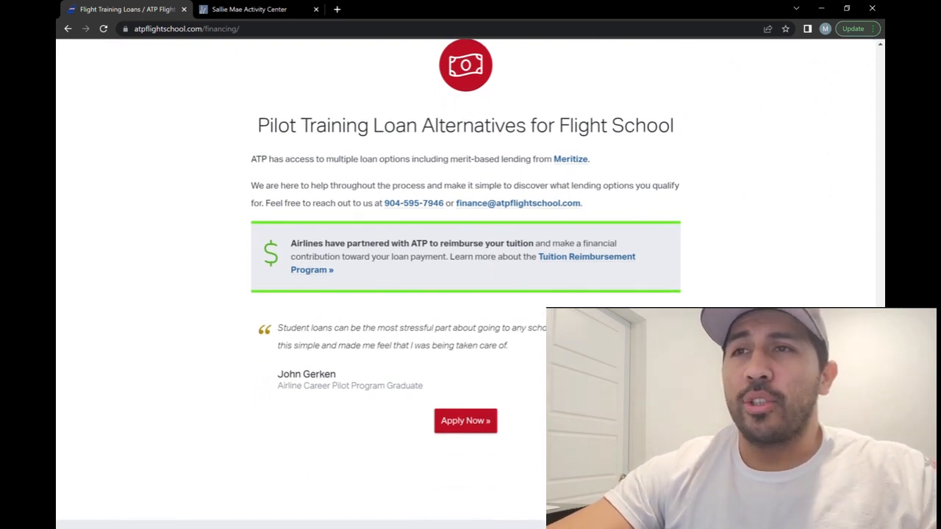
pyautogui.scroll(-3, 471, 283)
pyautogui.scroll(-2, 470, 284)
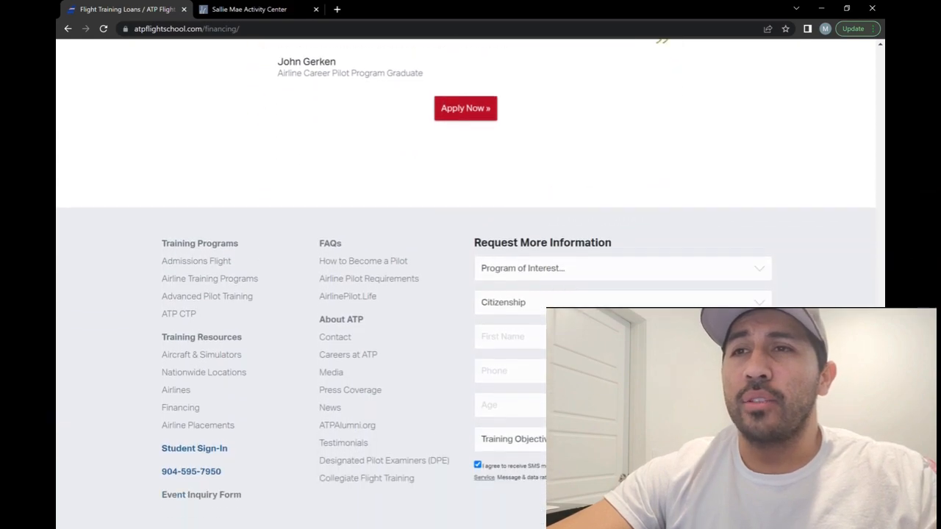
pyautogui.scroll(7, 471, 284)
pyautogui.scroll(10, 636, 158)
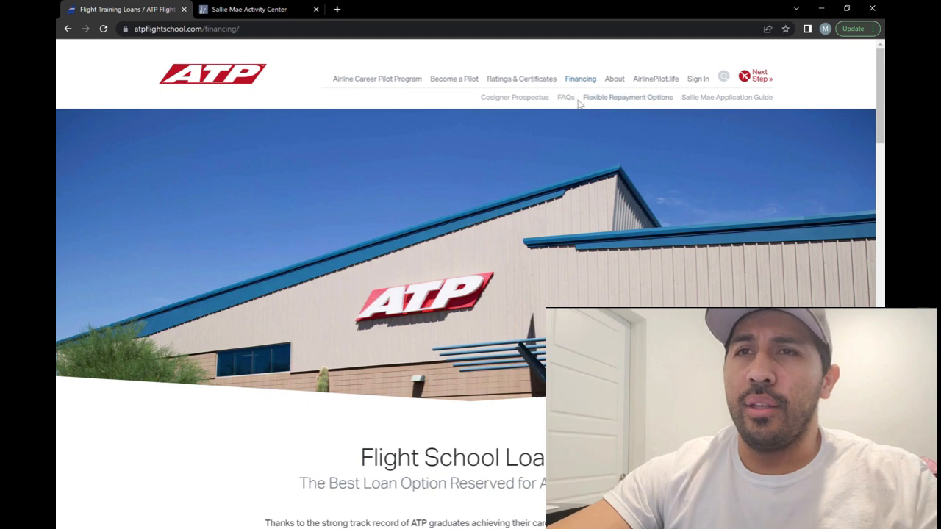
# - Open the Sallie Mae Application Guide and review its table of recommended application entries
pyautogui.click(717, 98)
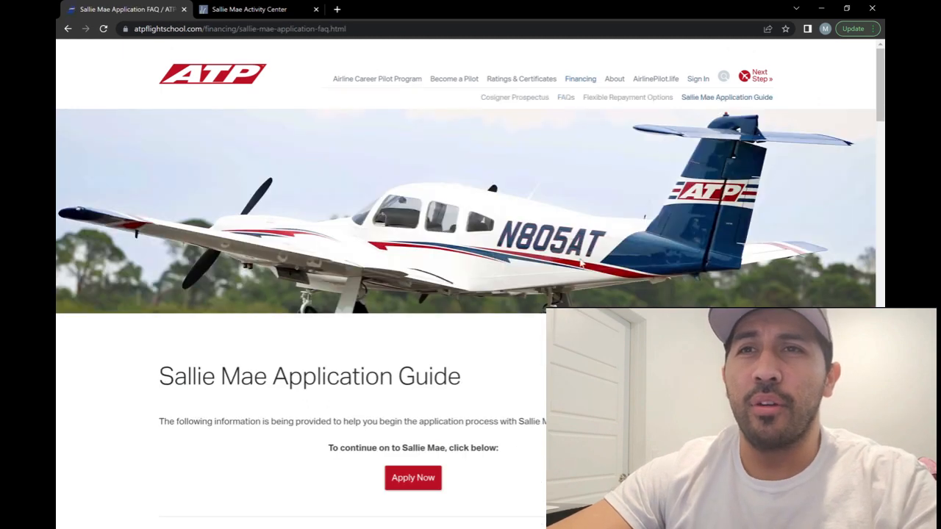
pyautogui.scroll(-2, 470, 283)
pyautogui.scroll(-3, 471, 283)
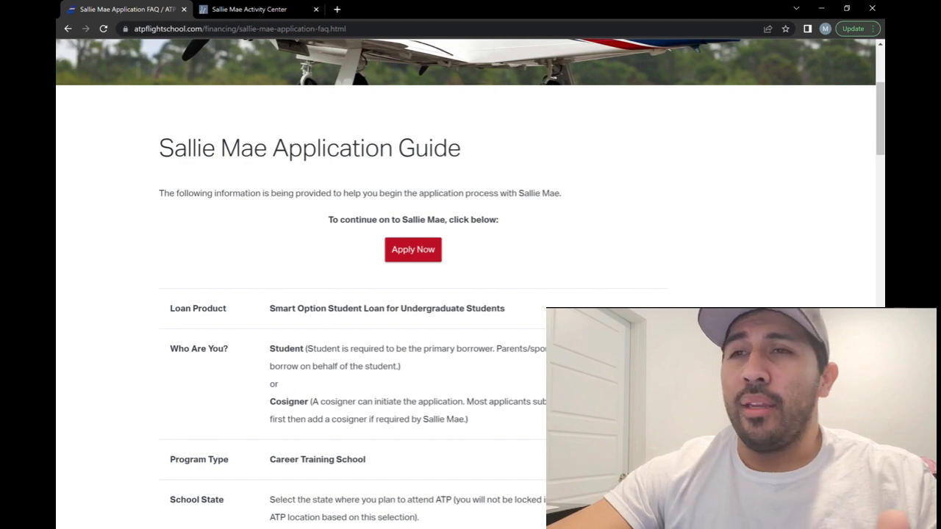
pyautogui.scroll(-2, 412, 294)
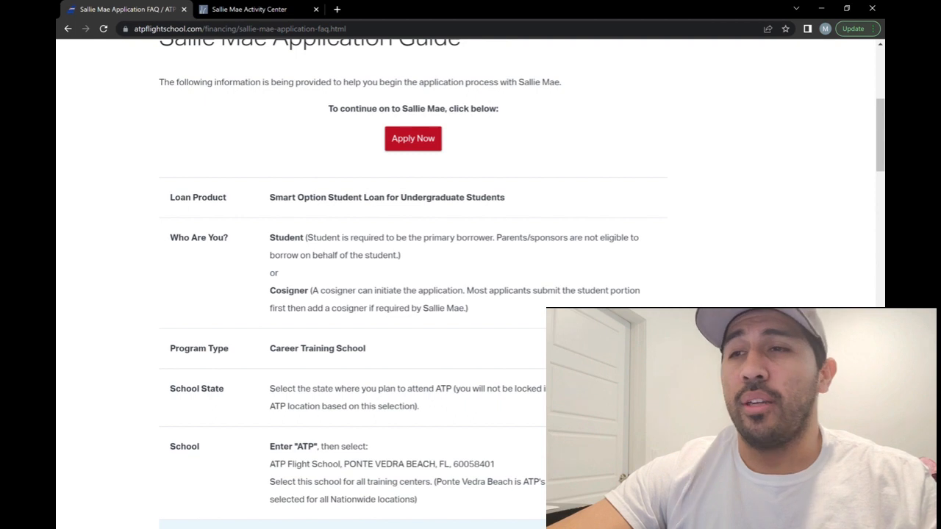
pyautogui.scroll(-2, 412, 295)
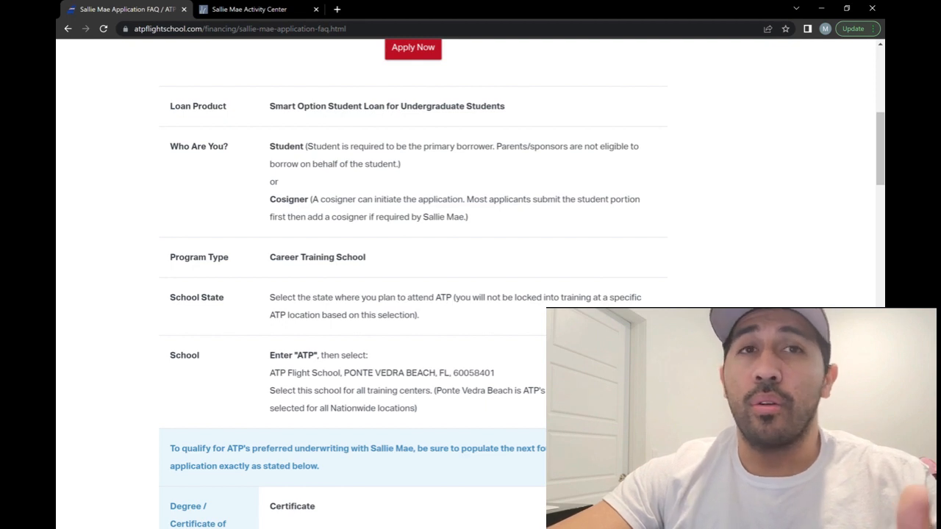
pyautogui.scroll(-1, 412, 283)
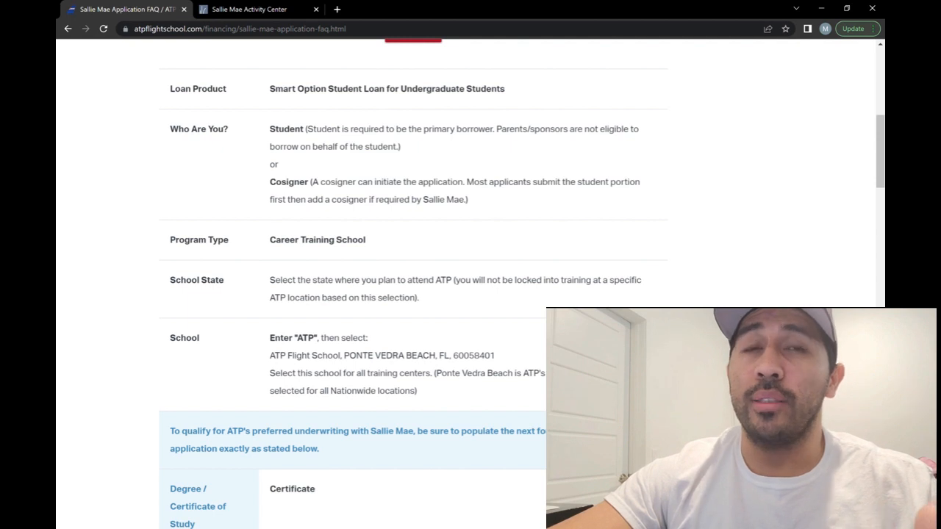
pyautogui.scroll(-1, 412, 283)
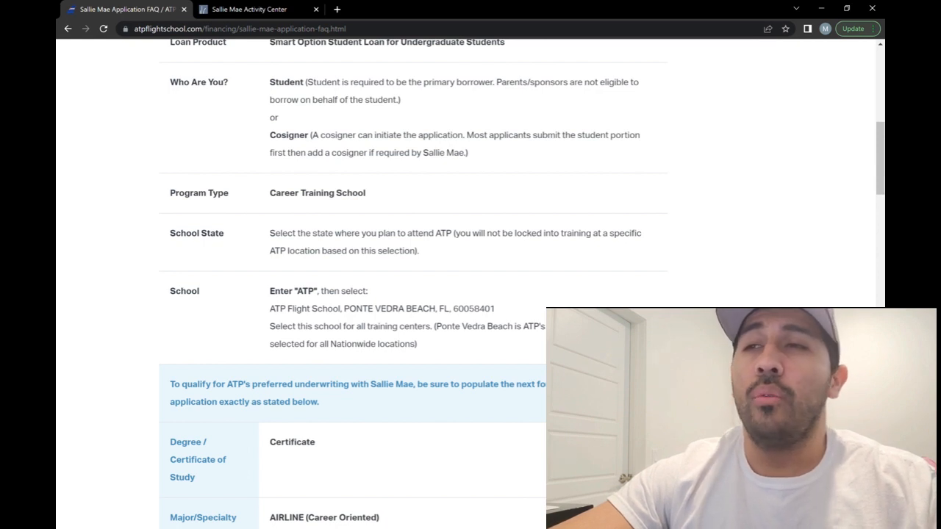
pyautogui.scroll(-1, 470, 284)
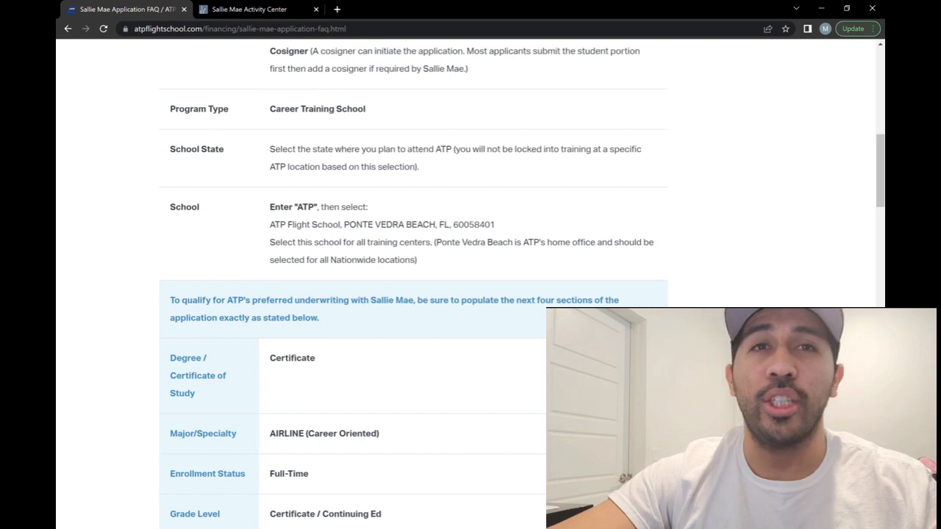
pyautogui.scroll(-3, 412, 284)
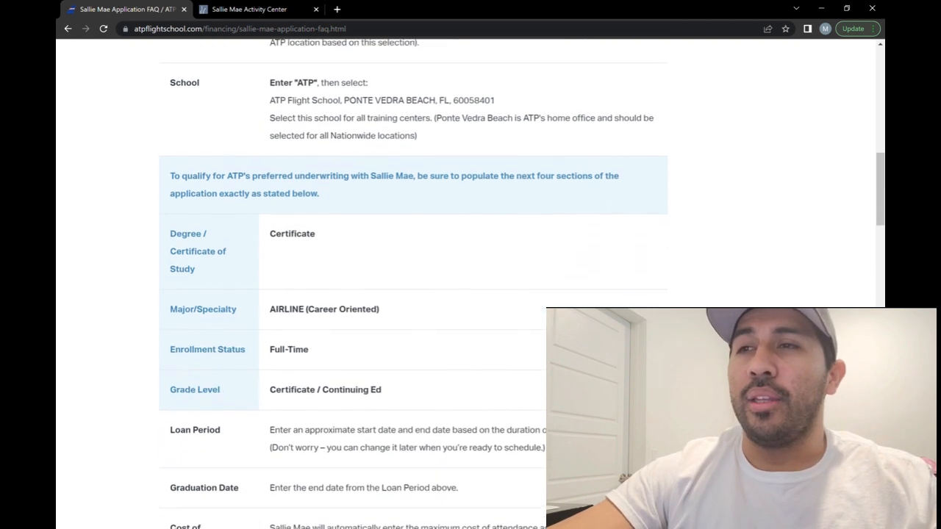
pyautogui.scroll(-1, 411, 284)
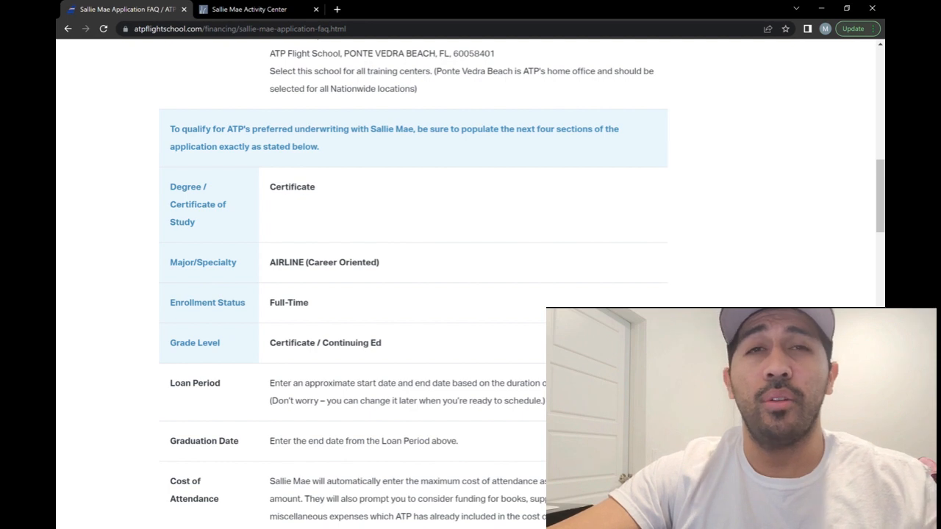
pyautogui.scroll(-3, 412, 284)
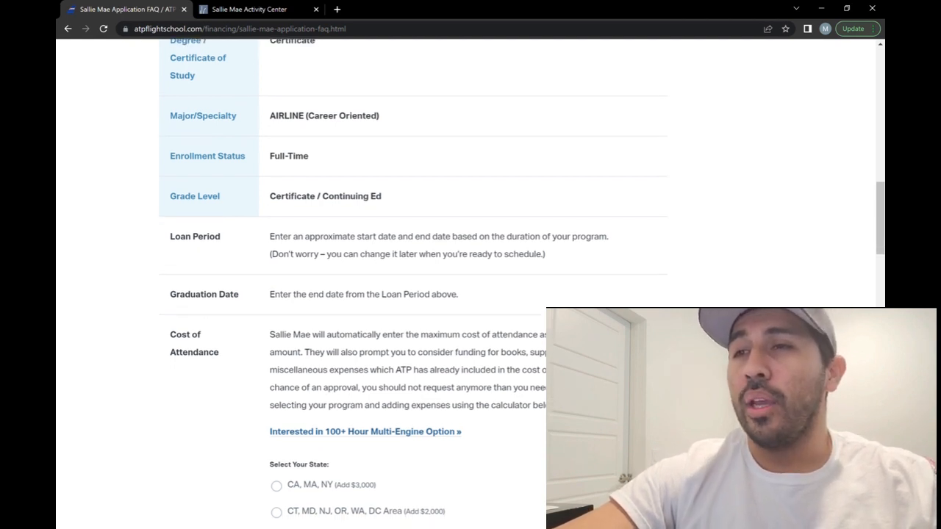
pyautogui.scroll(-1, 471, 284)
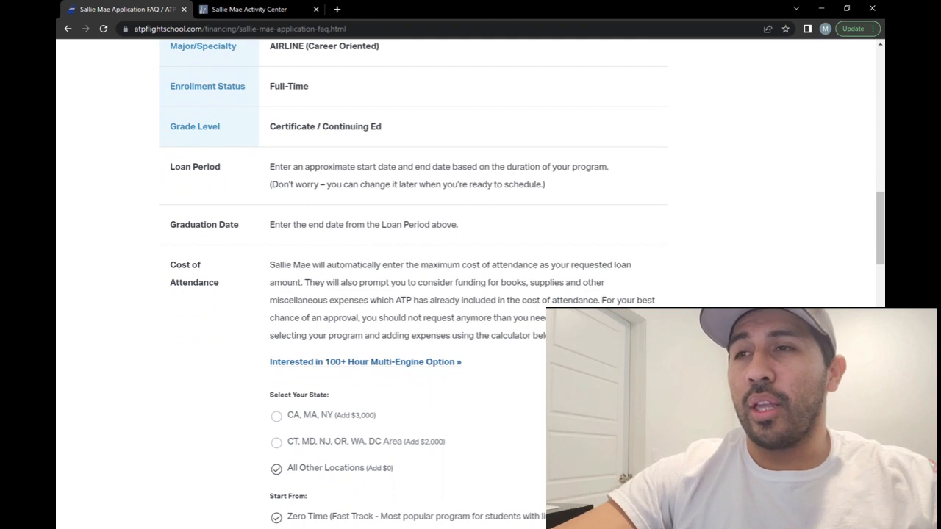
pyautogui.scroll(-2, 470, 284)
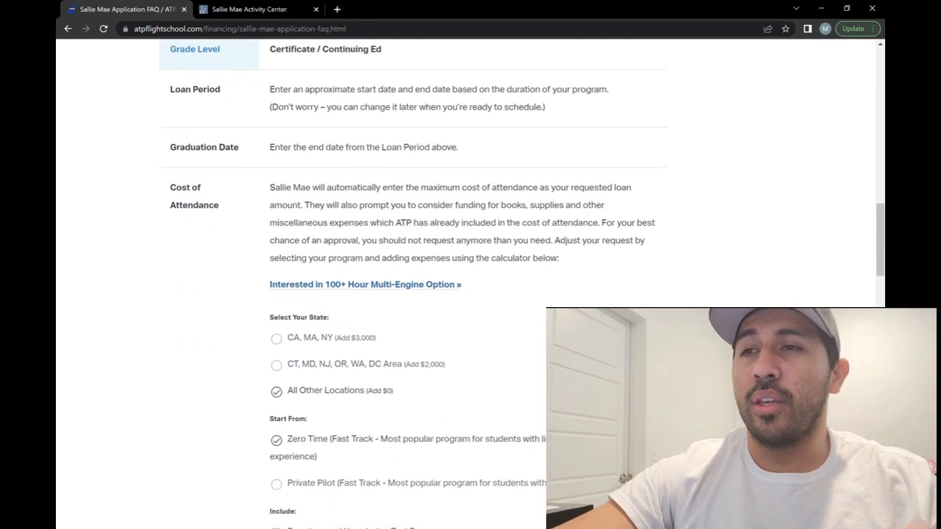
pyautogui.scroll(-1, 471, 284)
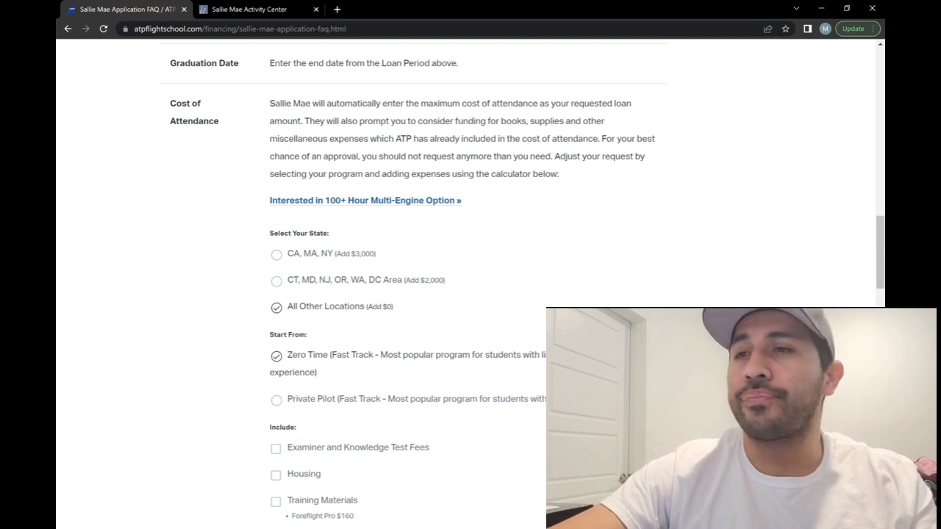
pyautogui.scroll(-2, 471, 284)
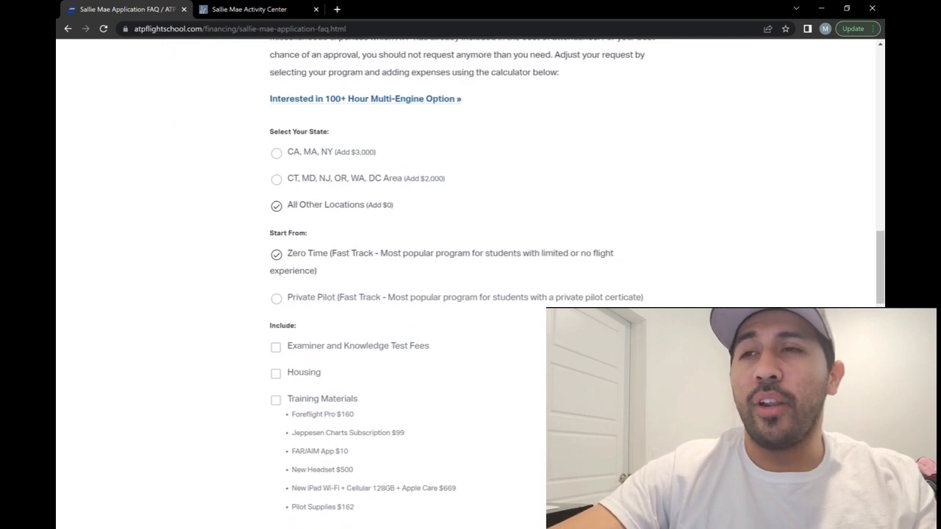
pyautogui.scroll(-1, 470, 284)
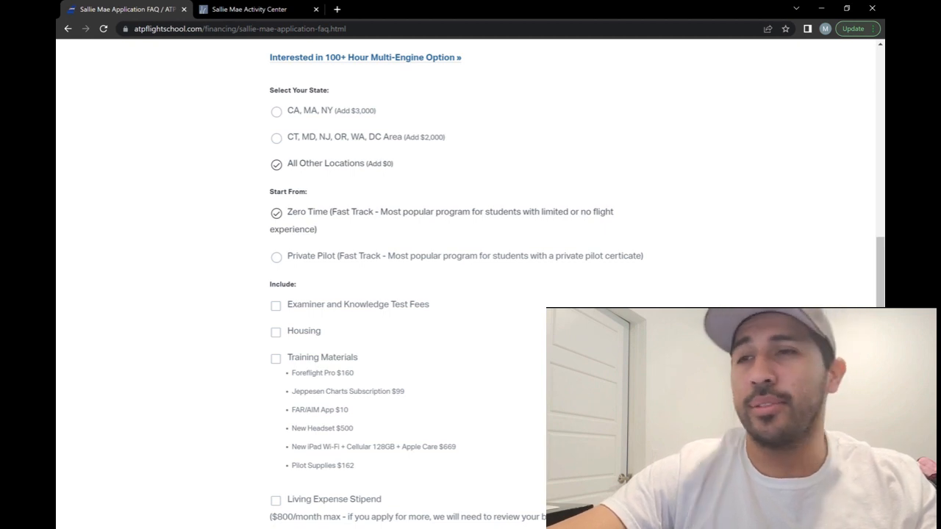
pyautogui.scroll(-2, 470, 283)
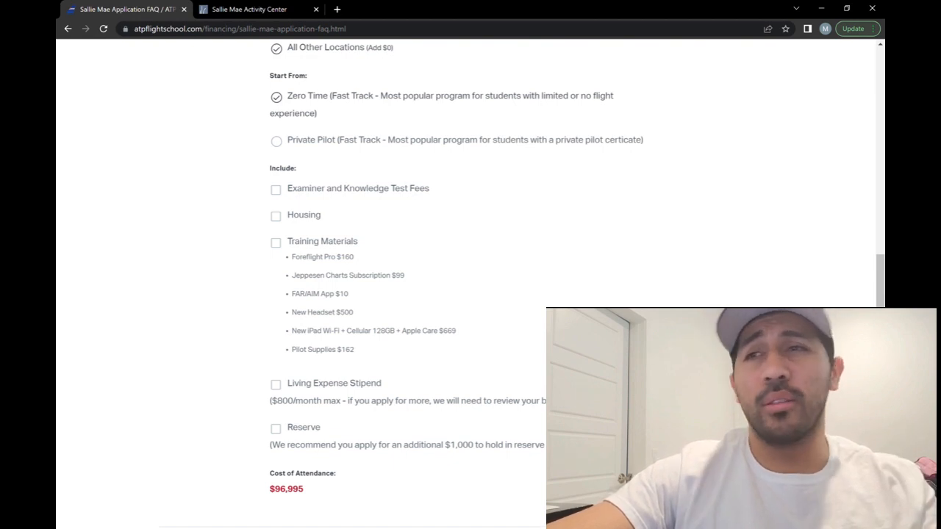
pyautogui.scroll(-2, 470, 287)
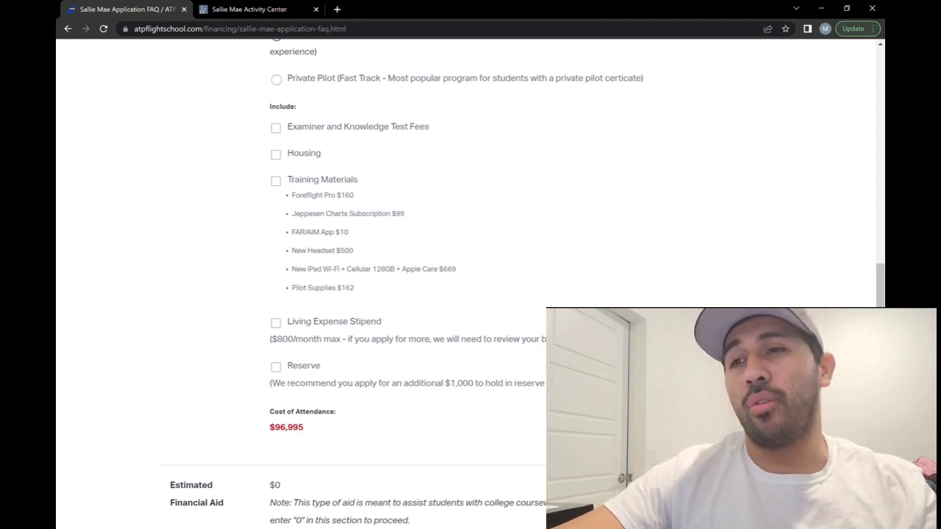
pyautogui.scroll(-1, 470, 279)
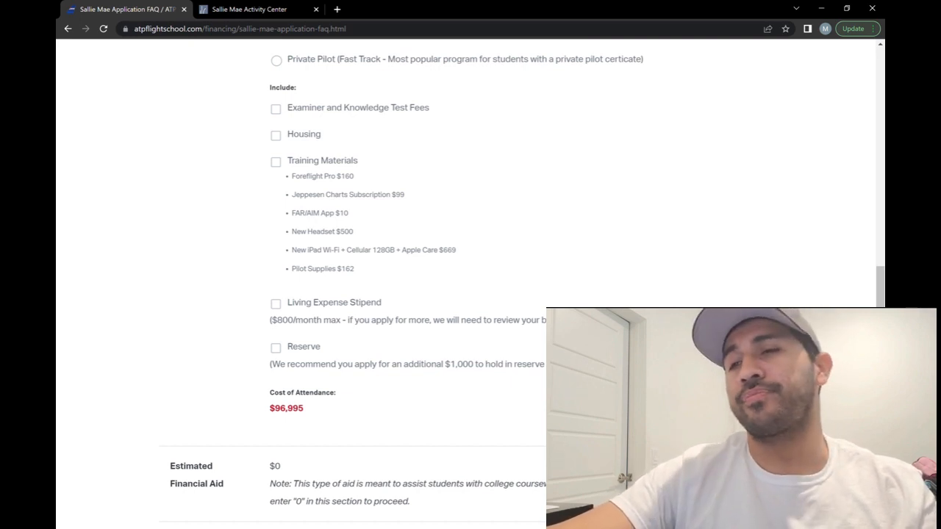
pyautogui.scroll(-5, 471, 280)
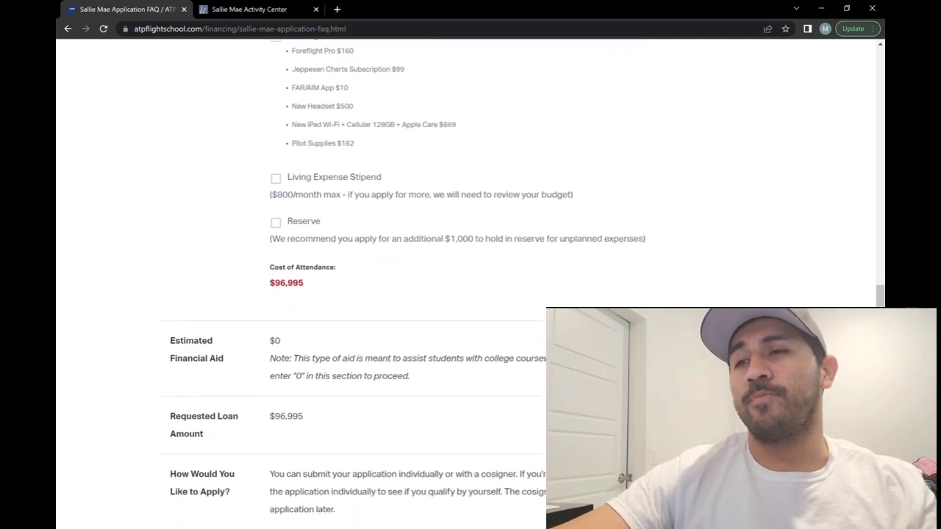
pyautogui.scroll(-1, 471, 279)
pyautogui.scroll(-1, 471, 279)
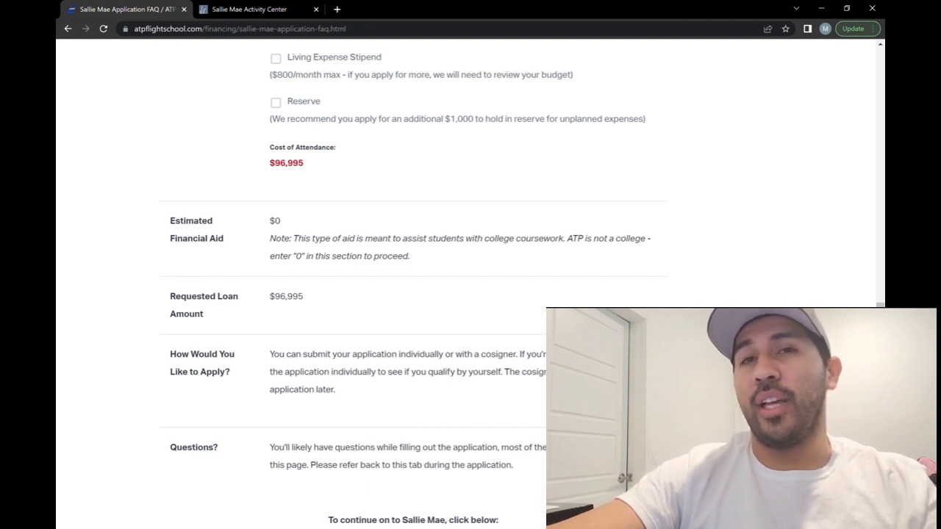
pyautogui.scroll(-3, 412, 284)
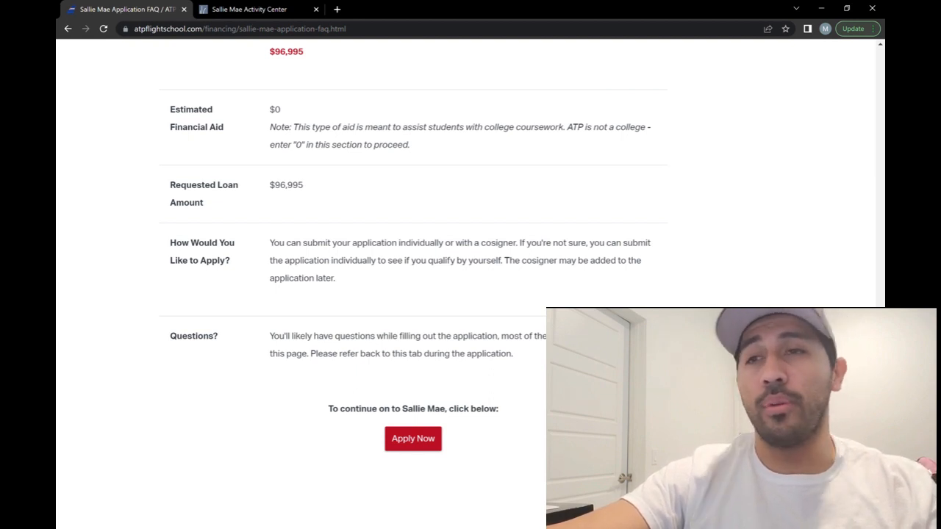
# - Go to Sallie Mae's student loan page and begin a new loan application
pyautogui.click(409, 447)
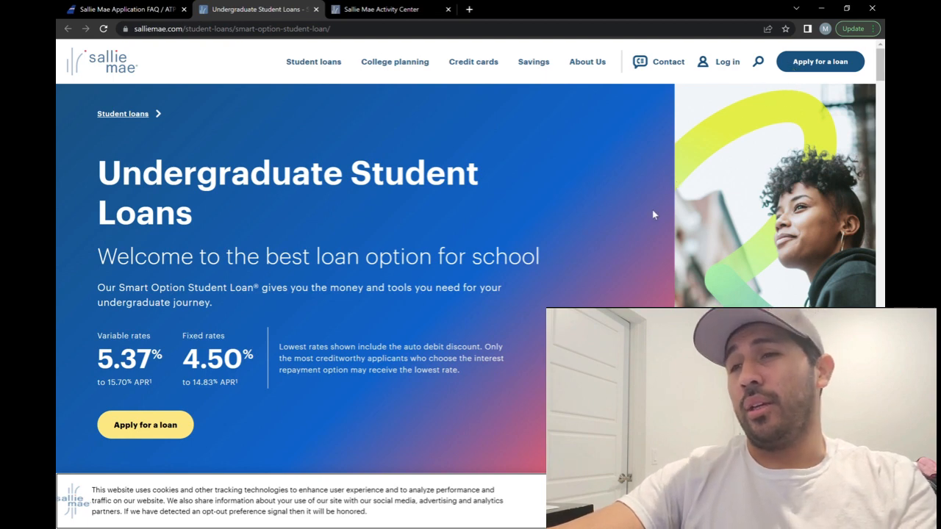
pyautogui.click(165, 437)
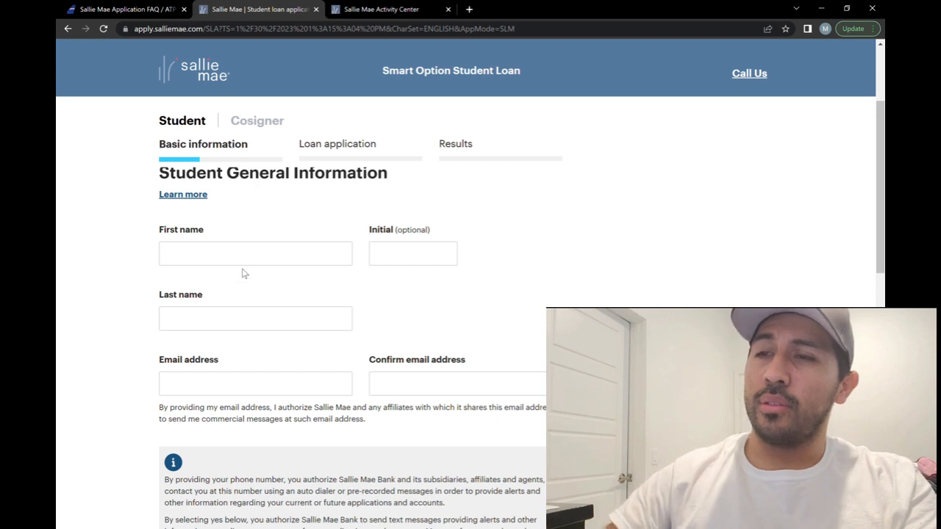
# - Enter the student's first name, middle initial, last name, and e-mail address, confirming the e-mail
pyautogui.click(249, 265)
pyautogui.press('Tab')
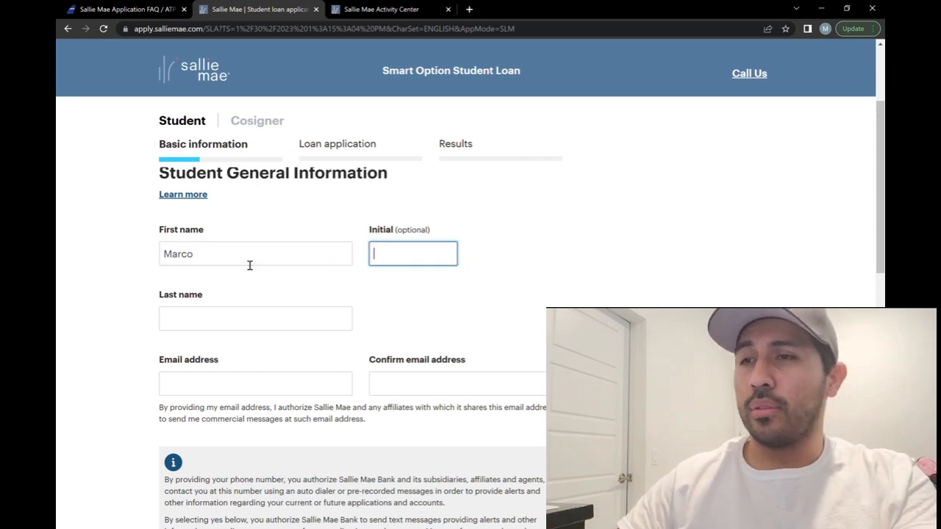
pyautogui.press('Tab')
pyautogui.press('Tab')
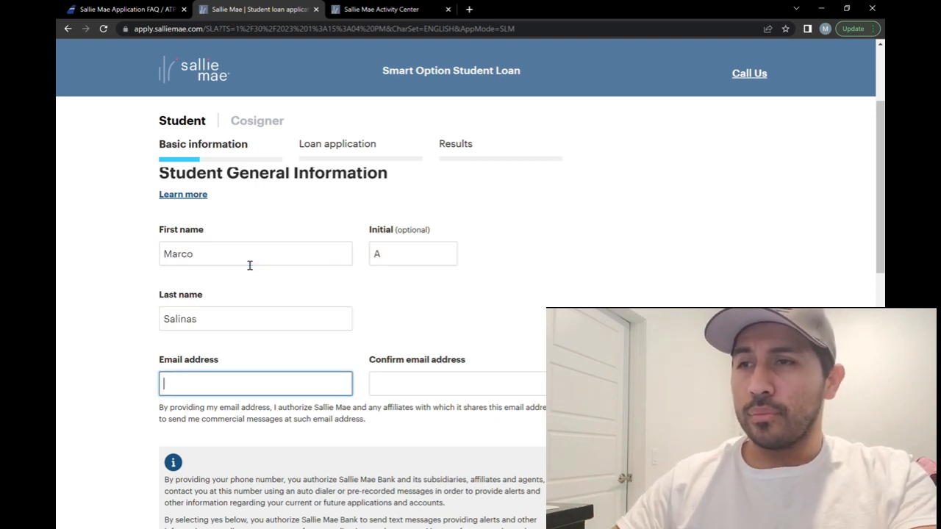
pyautogui.press('Tab')
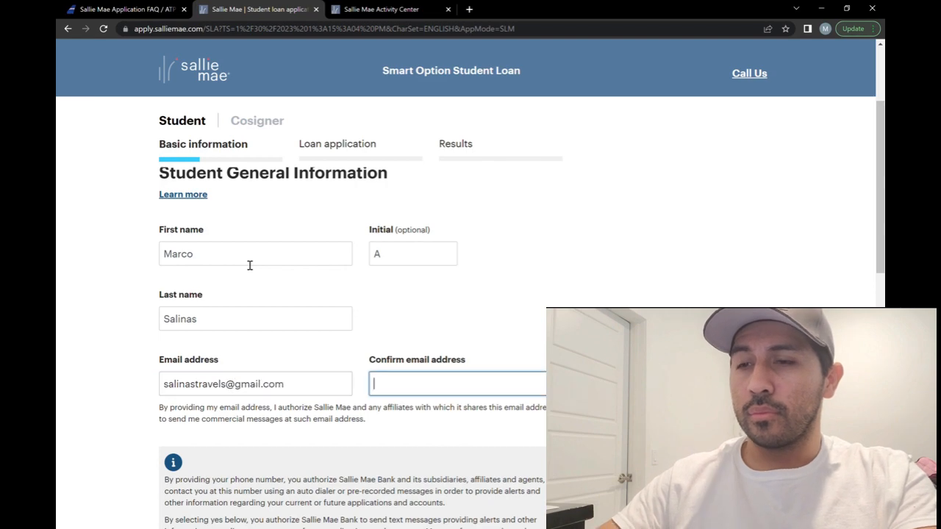
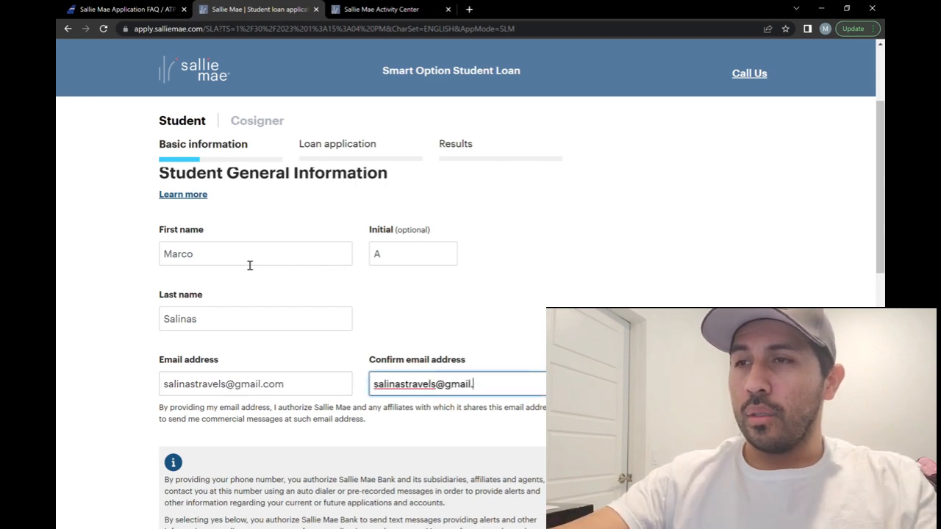
# - Mark the phone as a cell phone, set citizenship to US Citizen, and continue
pyautogui.scroll(-5, 249, 265)
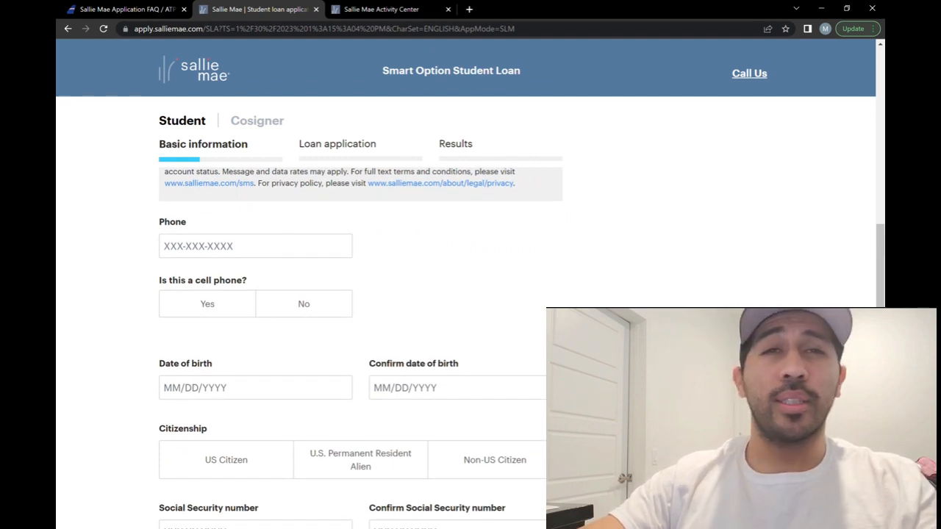
pyautogui.click(207, 304)
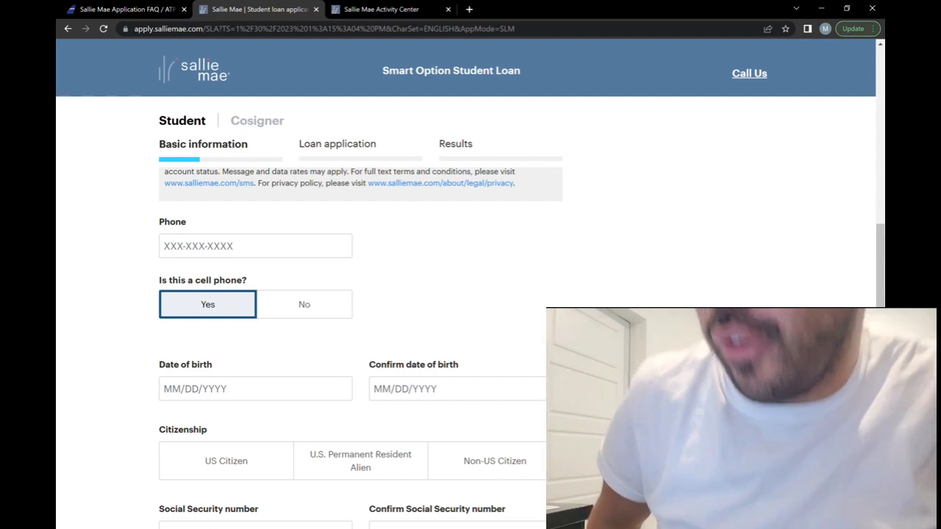
pyautogui.click(255, 246)
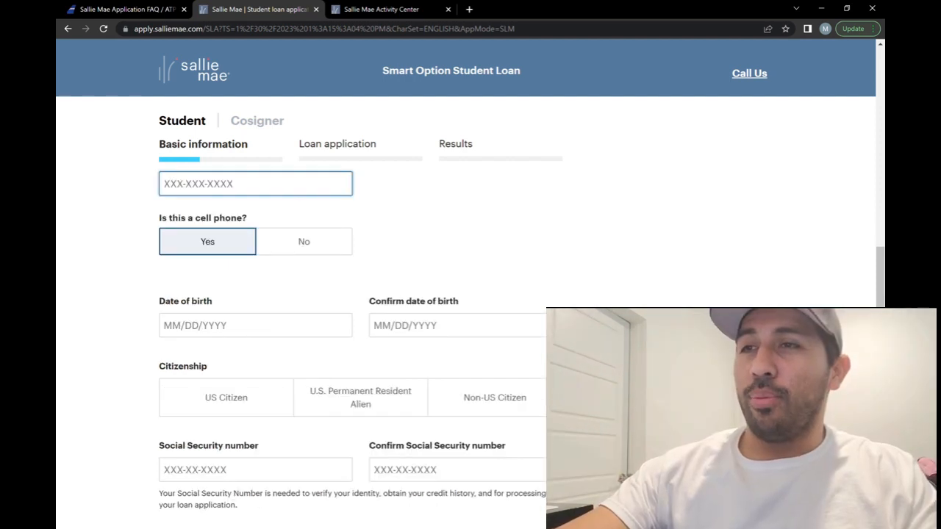
pyautogui.scroll(-2, 353, 331)
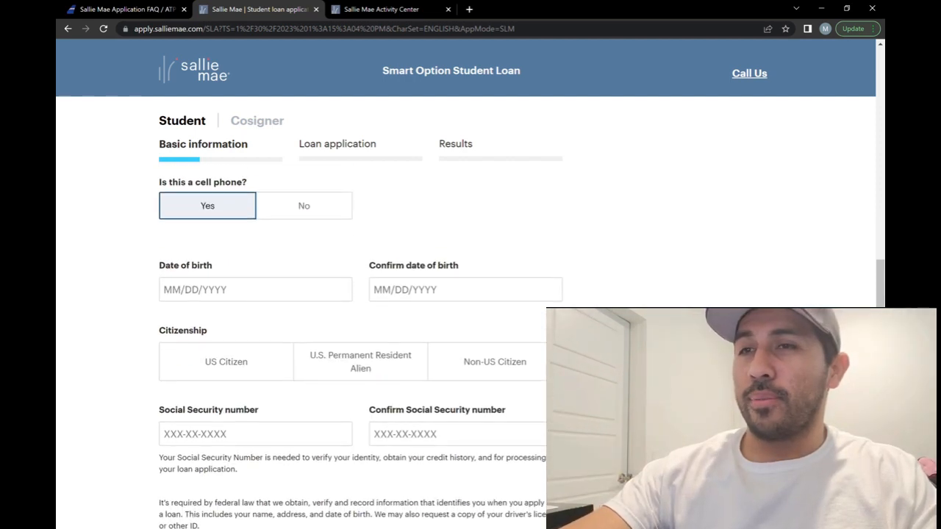
pyautogui.scroll(-1, 353, 331)
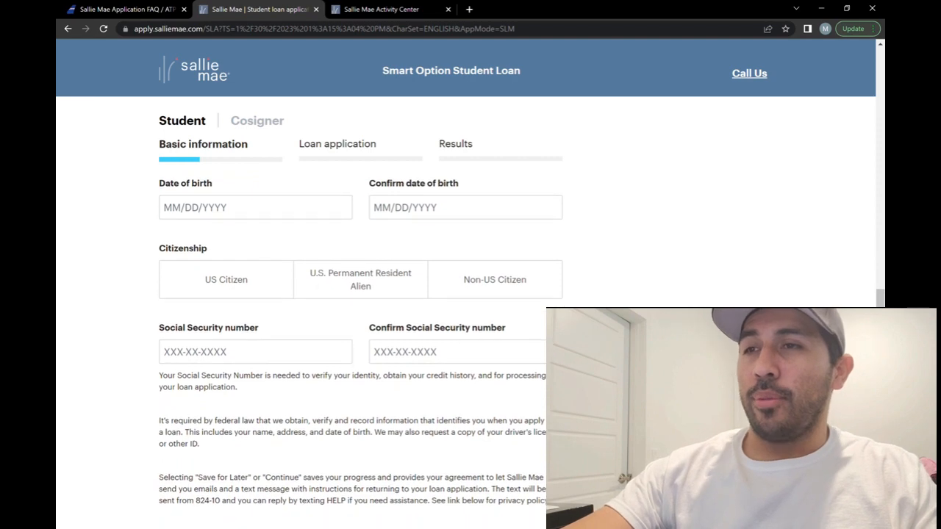
pyautogui.click(227, 264)
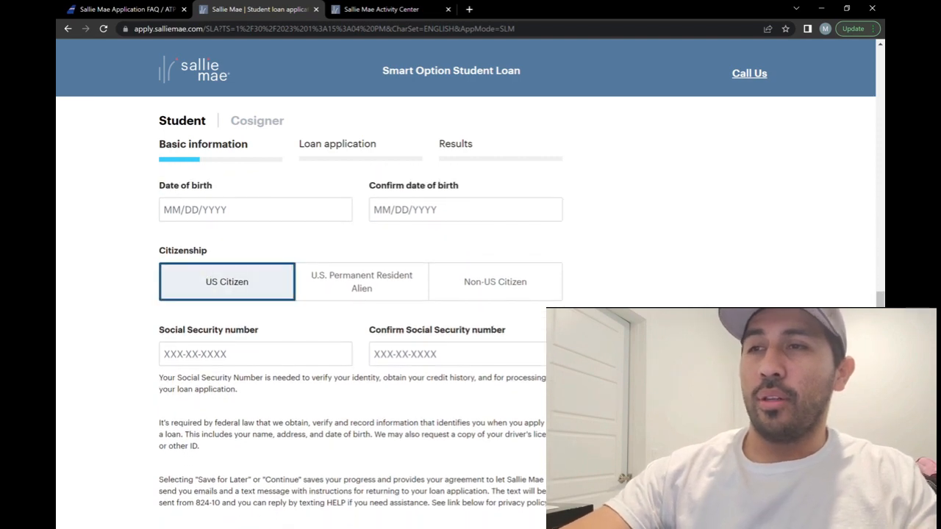
pyautogui.scroll(-1, 353, 331)
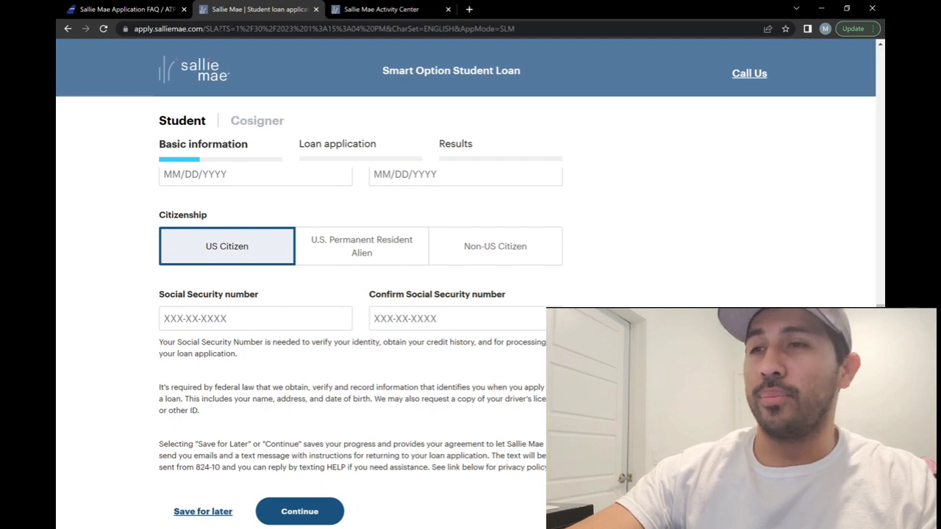
pyautogui.scroll(-3, 353, 331)
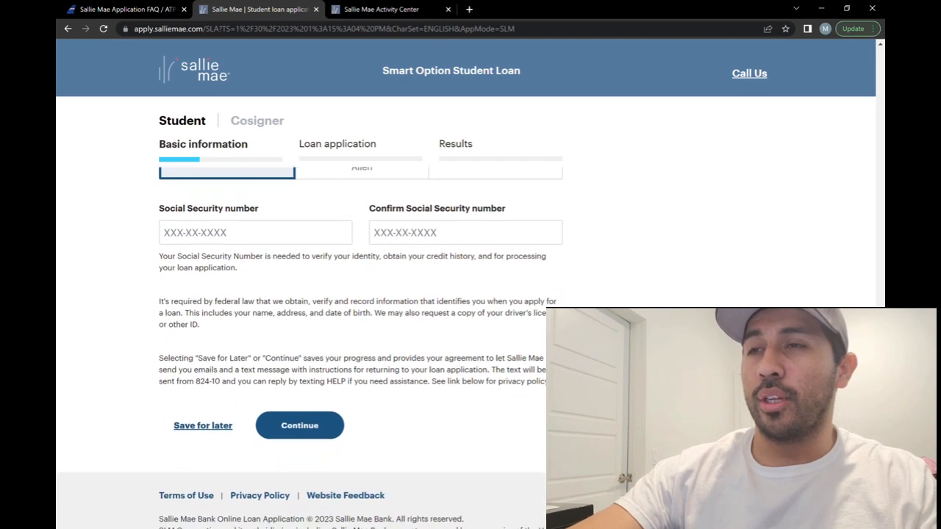
pyautogui.scroll(-1, 353, 331)
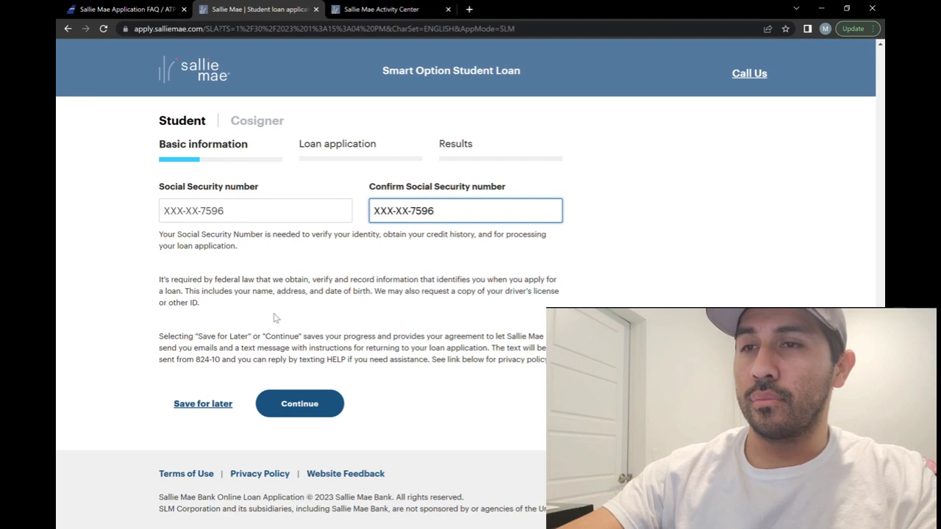
pyautogui.click(308, 405)
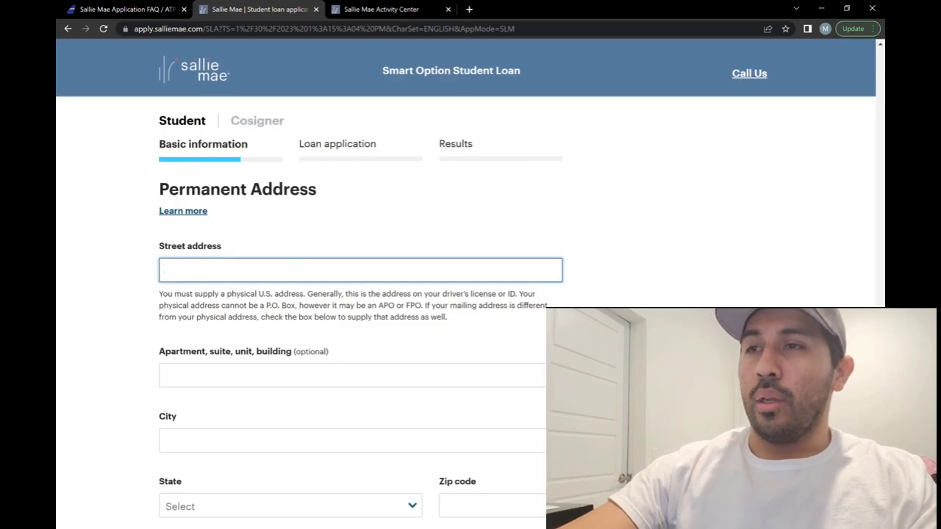
# - Enter the student's street address and accept the matching autocomplete suggestion
pyautogui.scroll(-1, 360, 339)
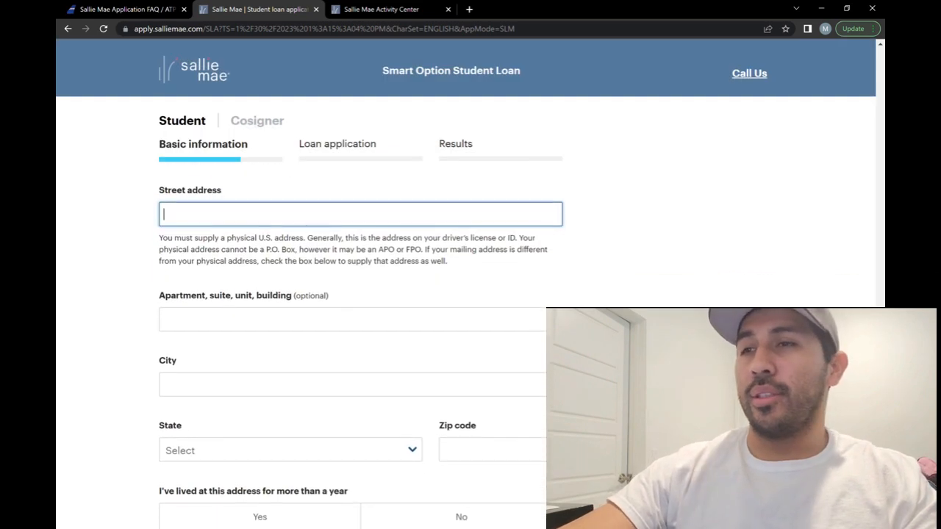
pyautogui.scroll(-1, 360, 338)
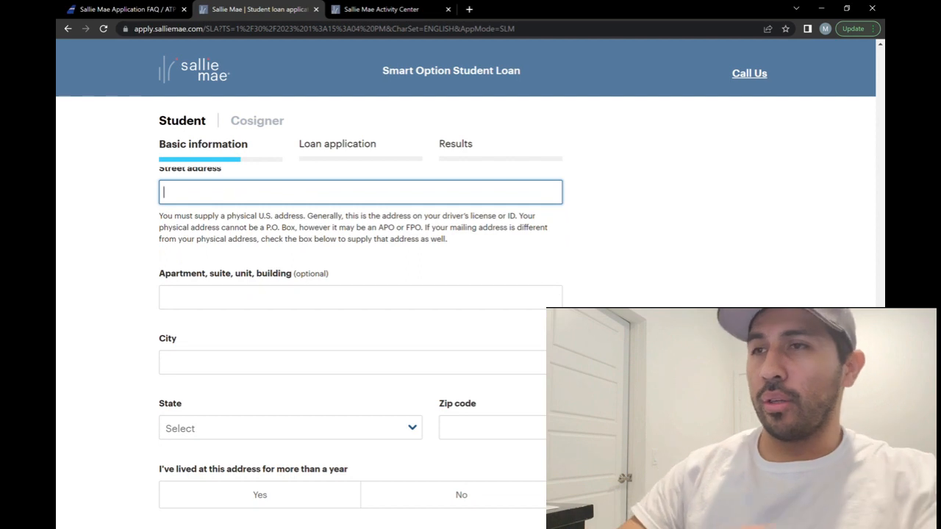
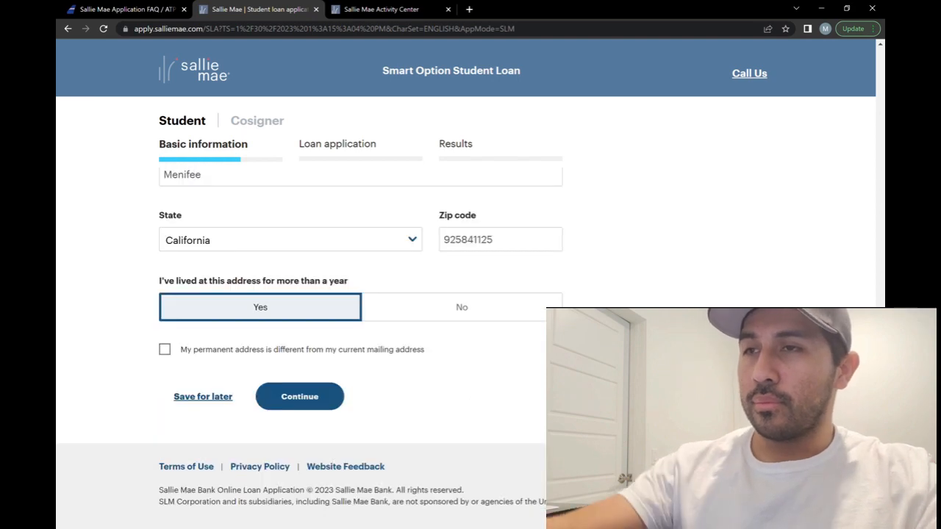
pyautogui.click(300, 397)
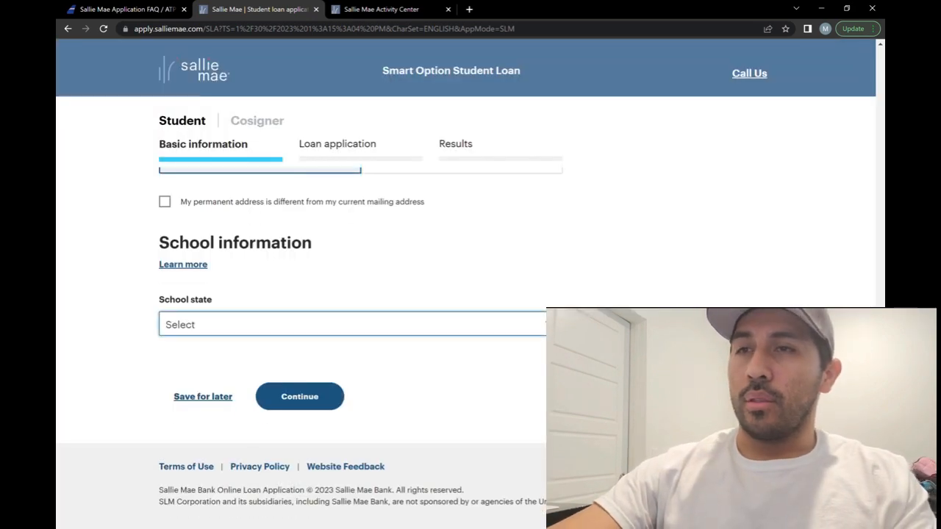
# - Choose California from the School state list
pyautogui.click(353, 324)
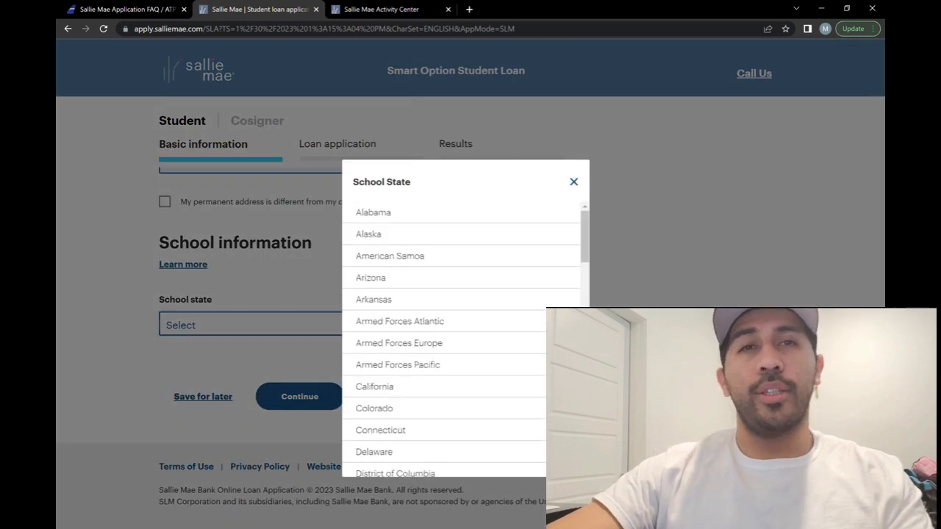
pyautogui.press('Escape')
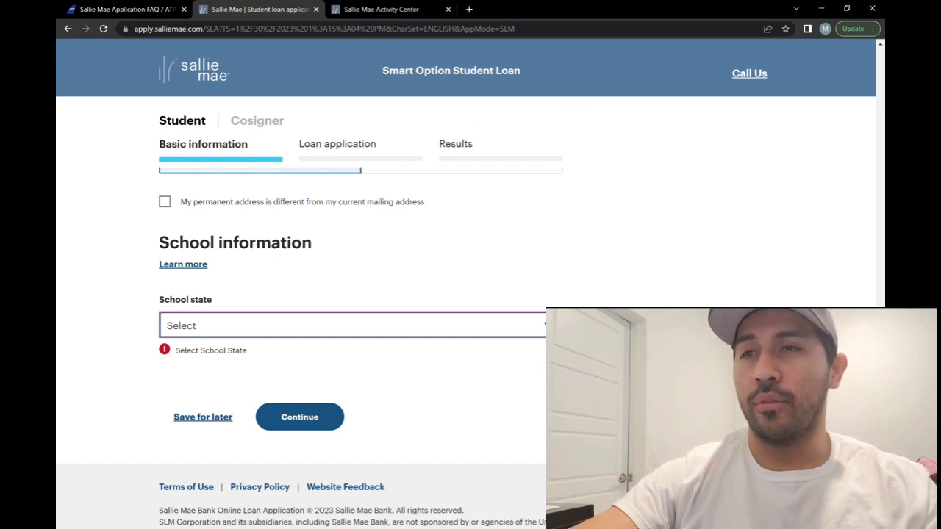
pyautogui.click(353, 326)
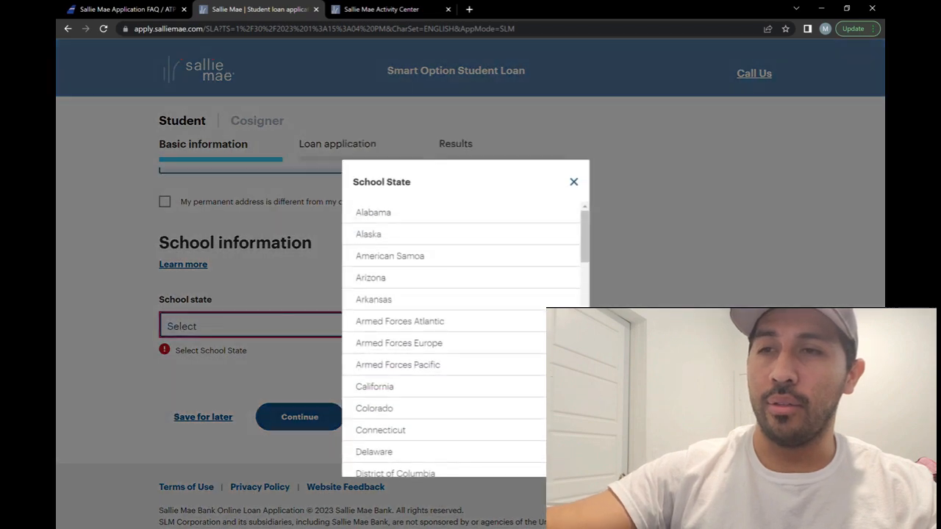
pyautogui.scroll(-3, 460, 338)
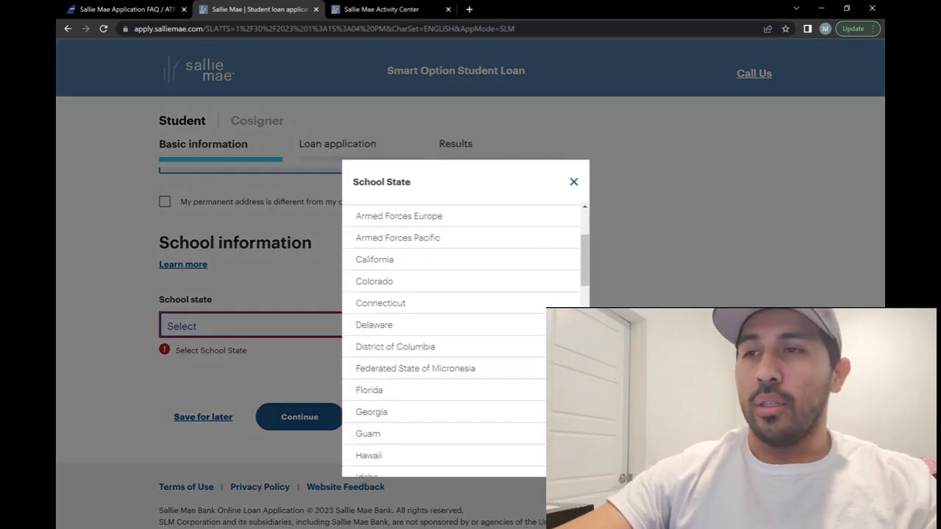
pyautogui.click(374, 260)
pyautogui.scroll(-1, 308, 342)
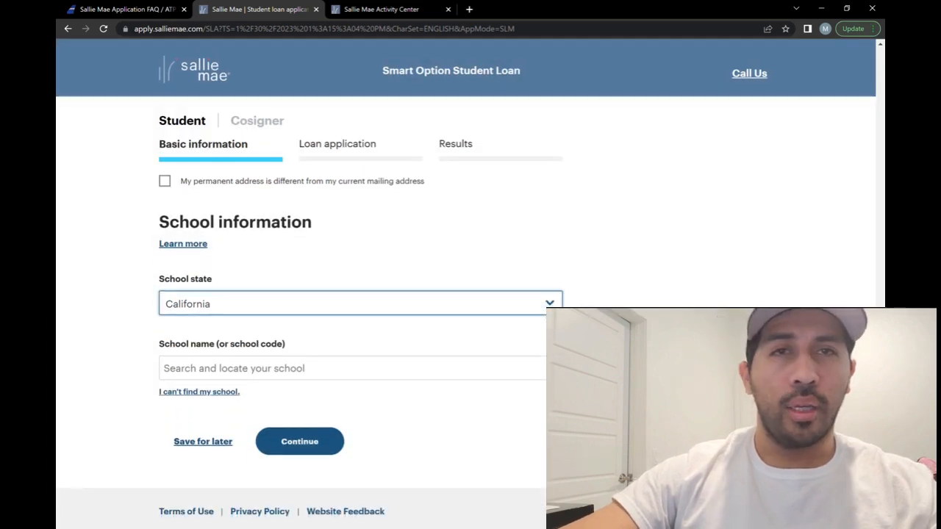
pyautogui.click(353, 323)
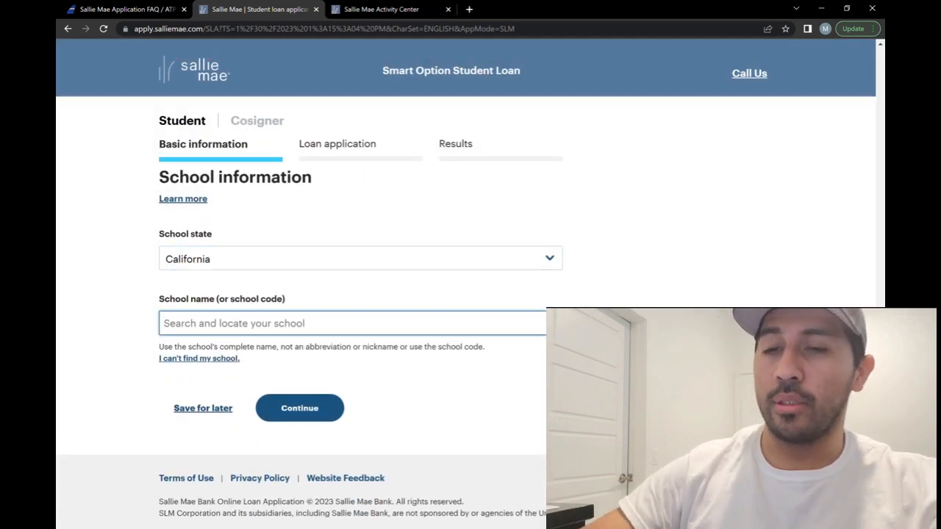
# - Search 'atp' and select ATP FLIGHT SCHOOL, PONTE VEDRA BEACH, FL as the school
pyautogui.write('atp')
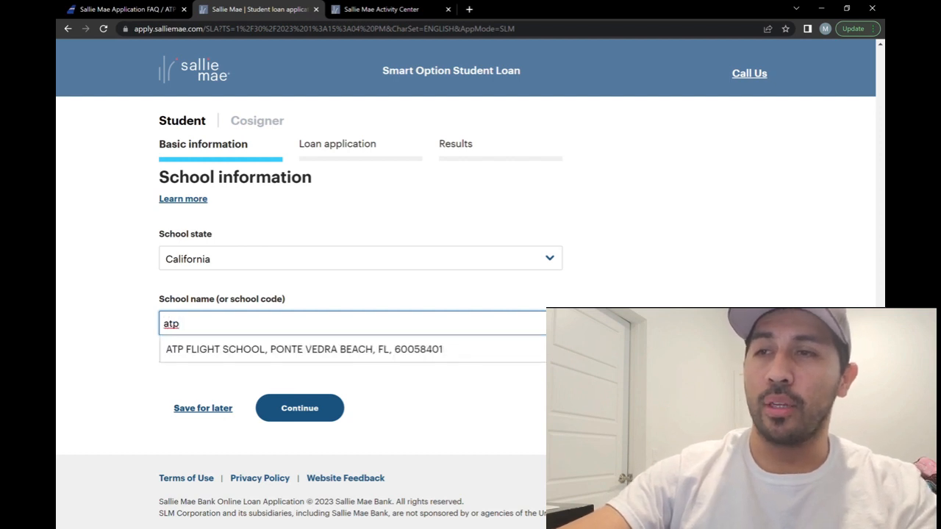
pyautogui.press('Down')
pyautogui.press('Return')
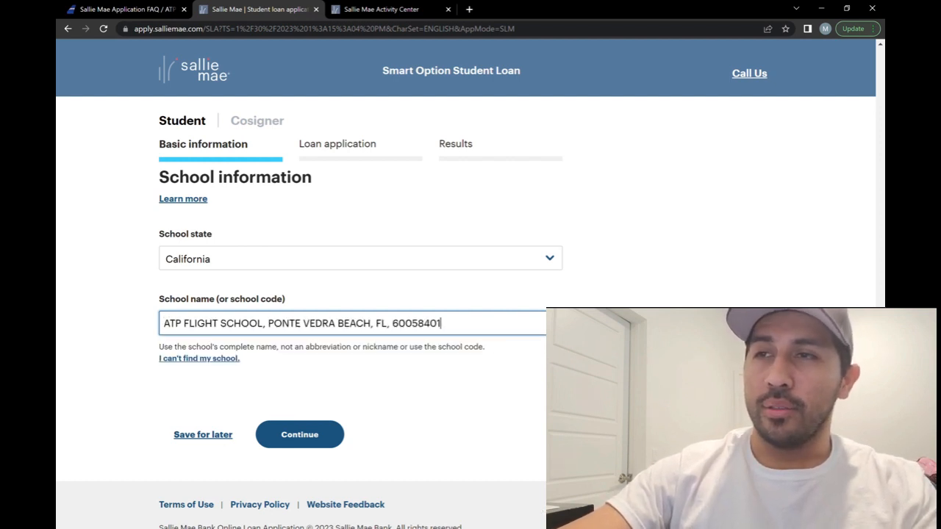
pyautogui.scroll(-1, 361, 349)
pyautogui.scroll(-1, 361, 349)
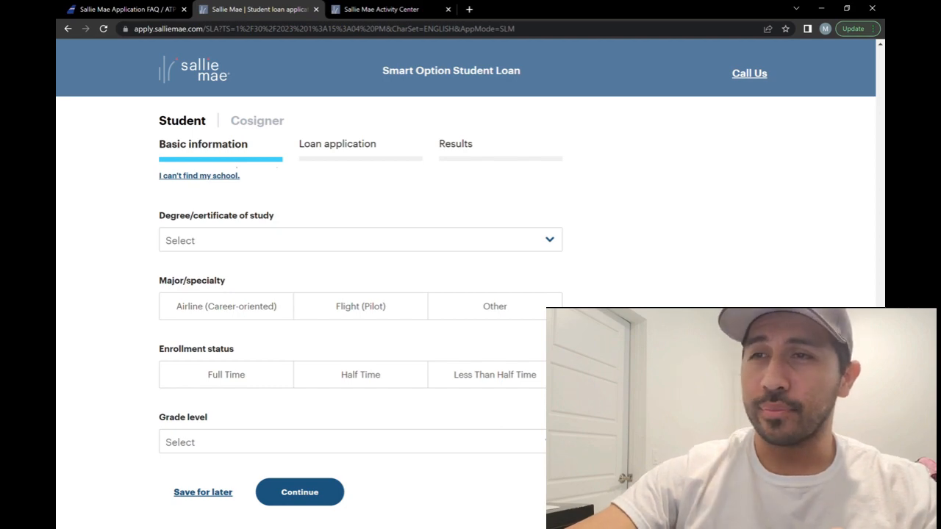
# - Choose Certificate as the program of study and Airline (Career-oriented) as the major
pyautogui.click(360, 241)
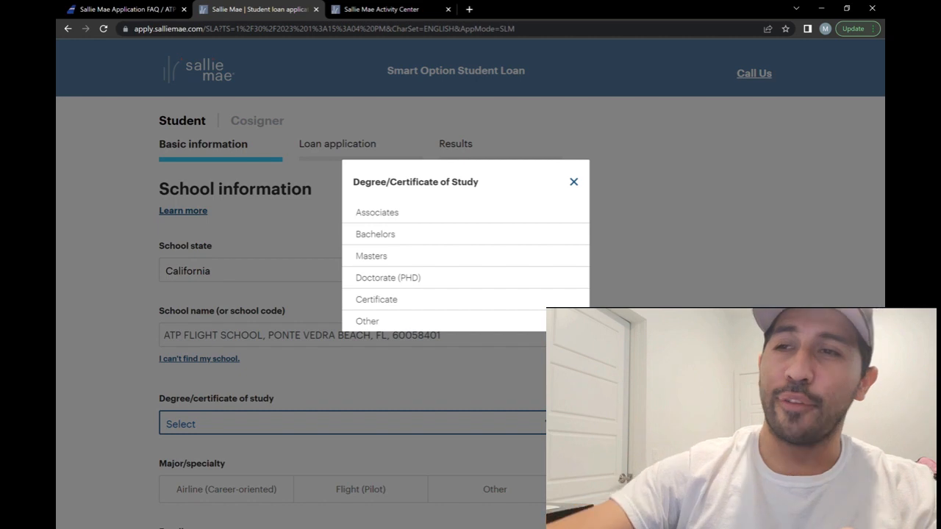
pyautogui.click(377, 299)
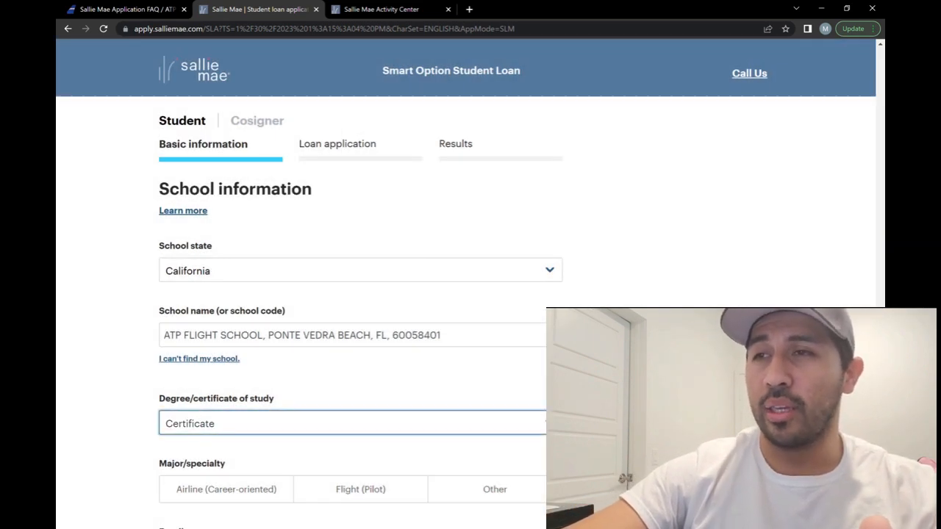
pyautogui.scroll(-3, 360, 346)
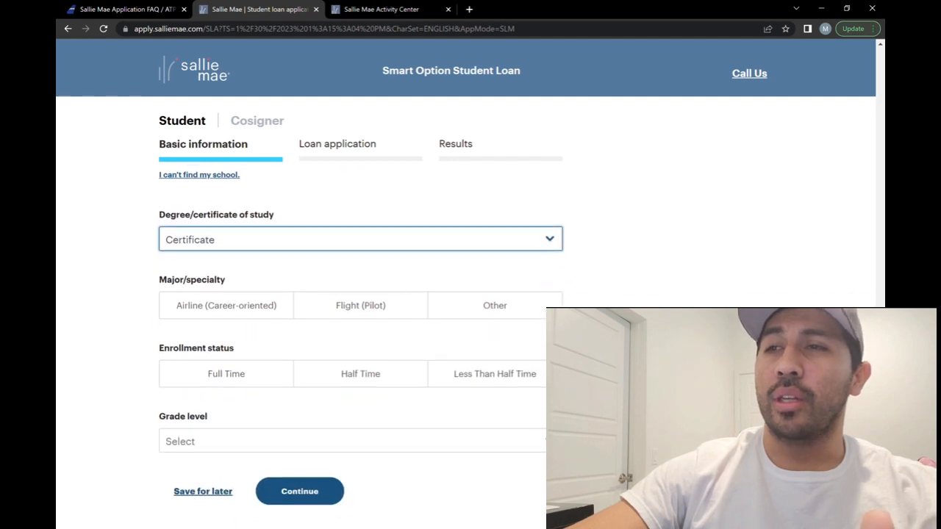
pyautogui.scroll(-2, 360, 346)
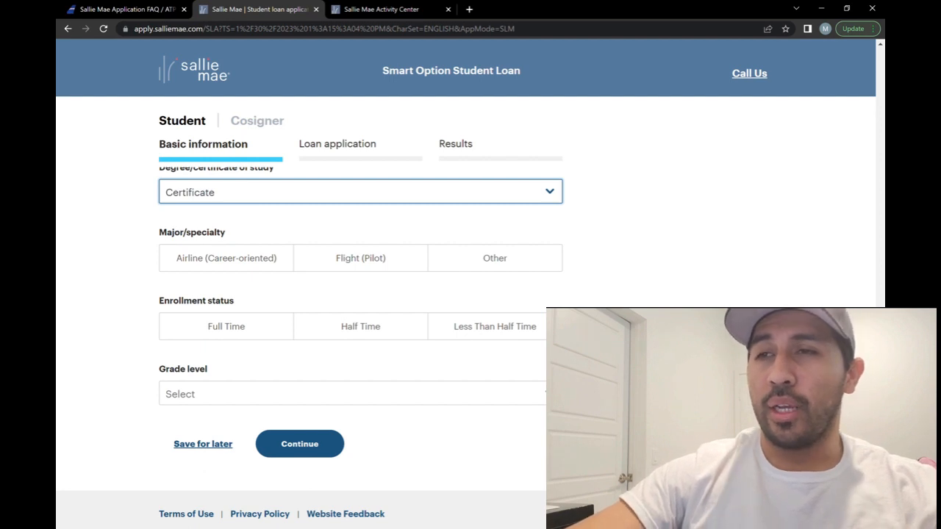
pyautogui.click(226, 258)
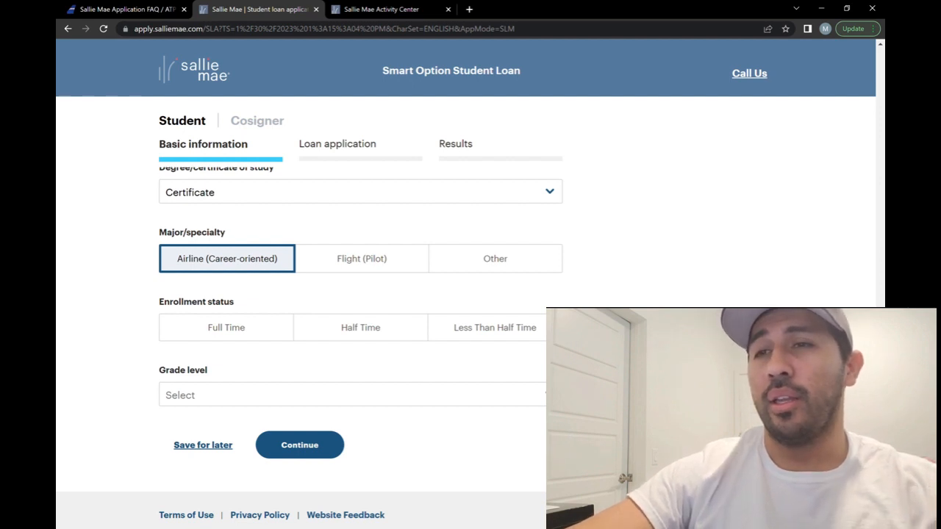
# - Set Full Time enrollment and Certificate/Continuing Ed grade level, then continue
pyautogui.scroll(-1, 310, 348)
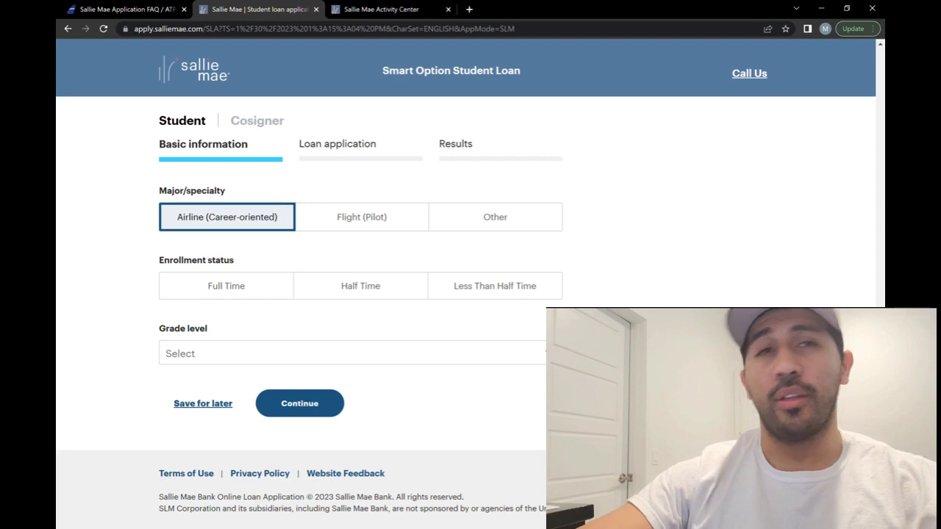
pyautogui.click(226, 285)
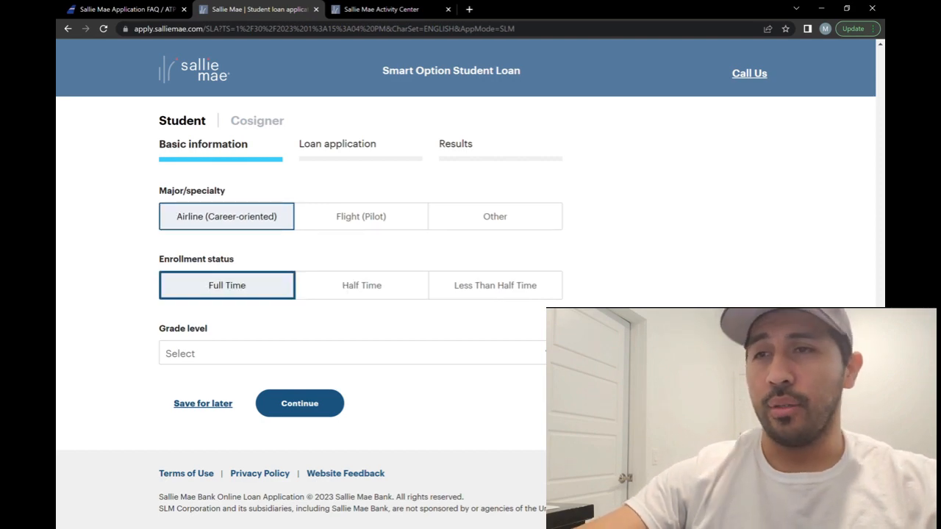
pyautogui.click(353, 354)
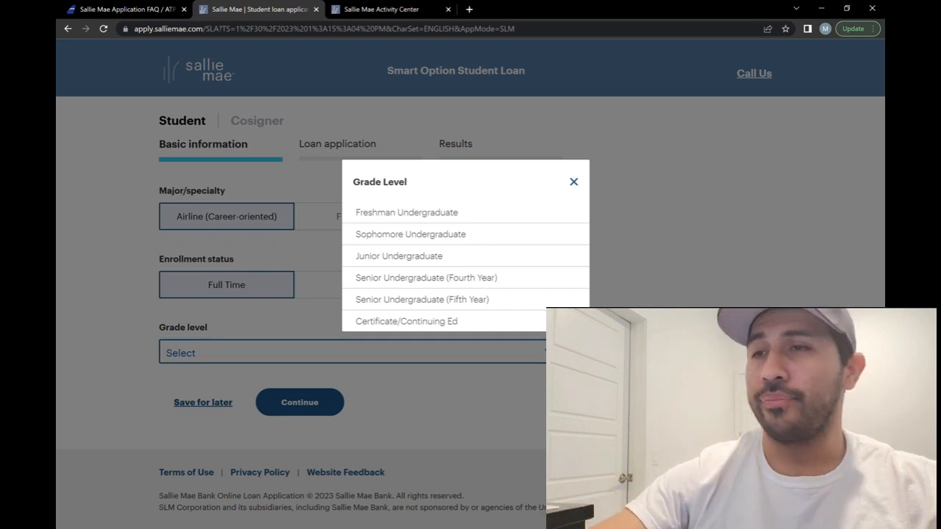
pyautogui.click(407, 322)
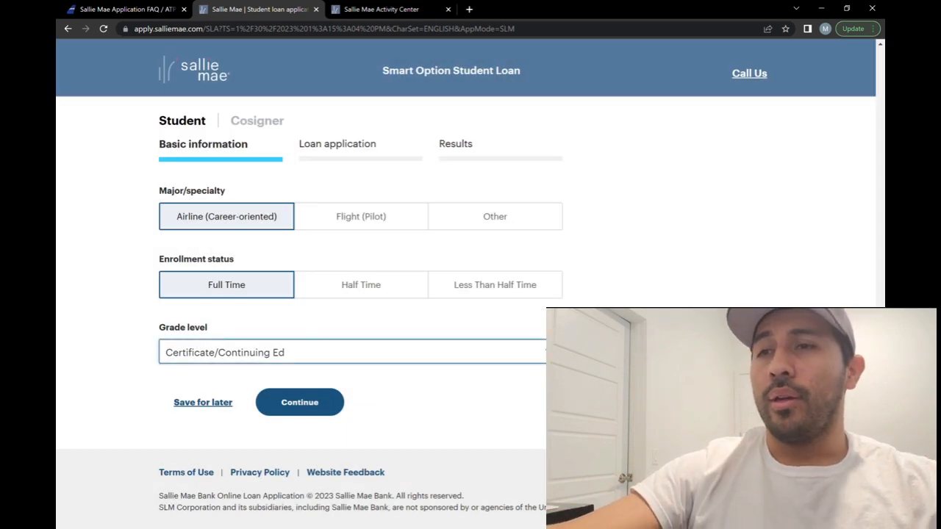
pyautogui.click(300, 402)
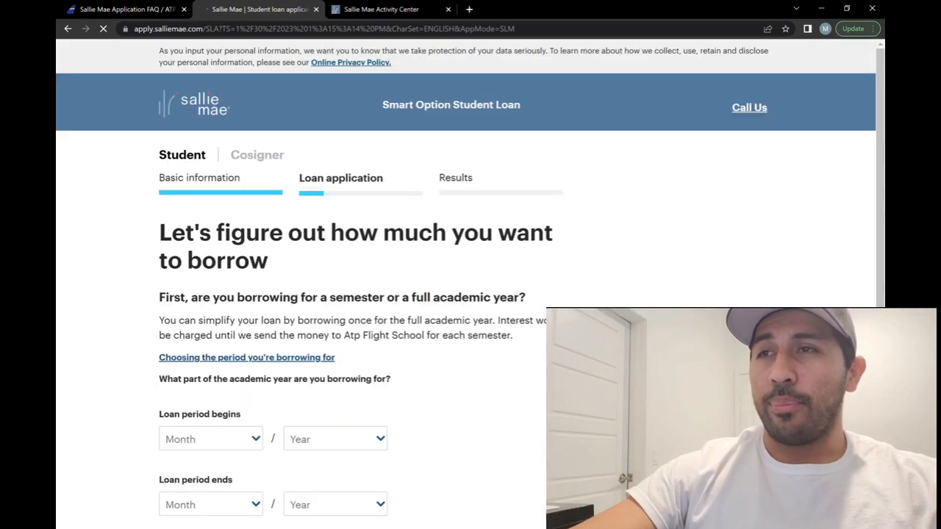
# - Scroll down to the loan period start, end, and expected graduation fields
pyautogui.scroll(-1, 471, 279)
pyautogui.scroll(1, 471, 279)
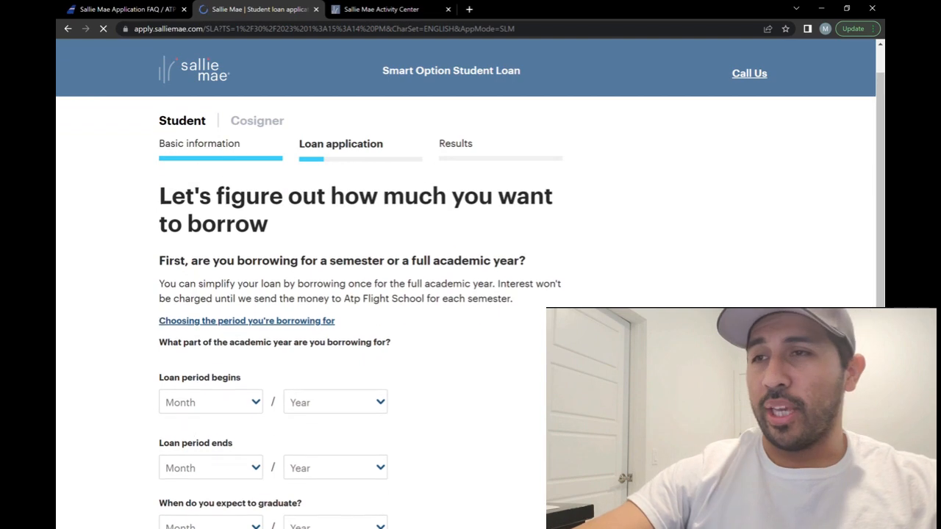
pyautogui.scroll(-1, 471, 279)
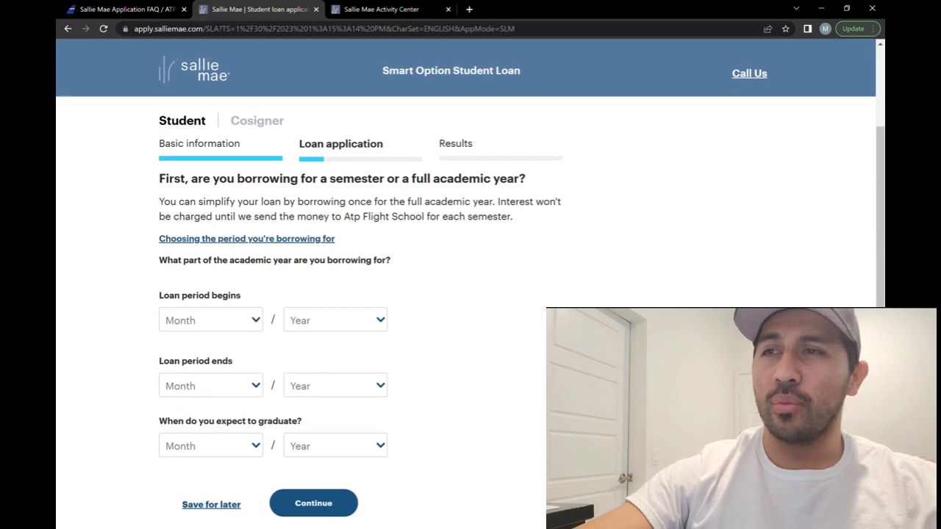
pyautogui.scroll(-2, 470, 279)
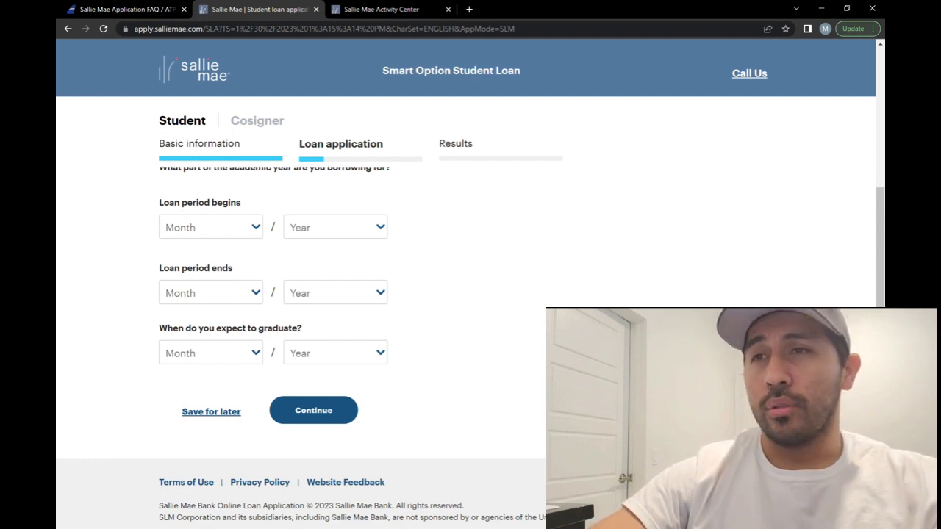
# - Set the loan period to run from Feb 2023 to Sep 2023
pyautogui.click(210, 227)
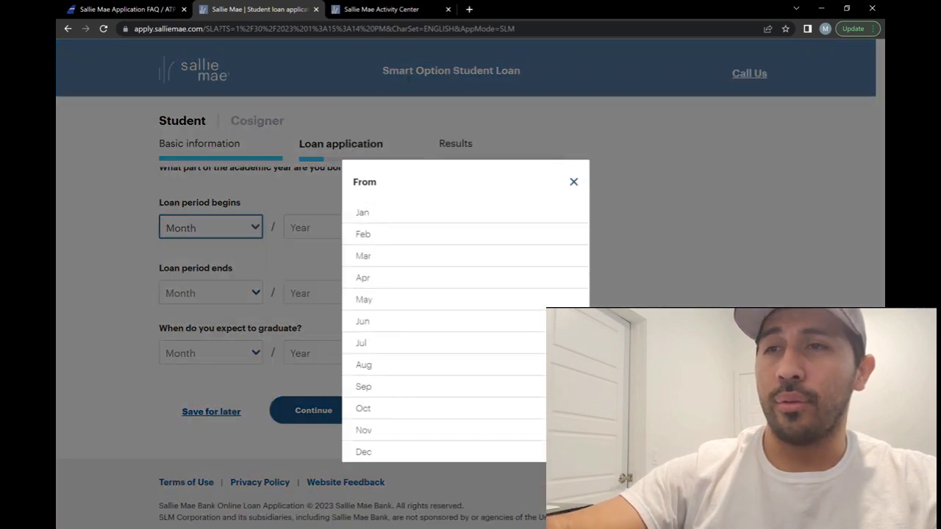
pyautogui.click(363, 234)
pyautogui.click(313, 228)
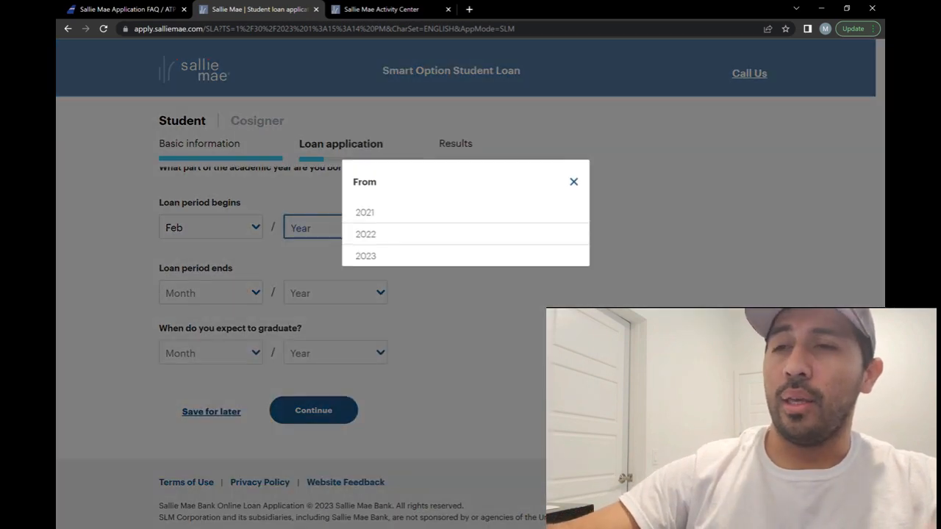
pyautogui.click(365, 255)
pyautogui.click(210, 292)
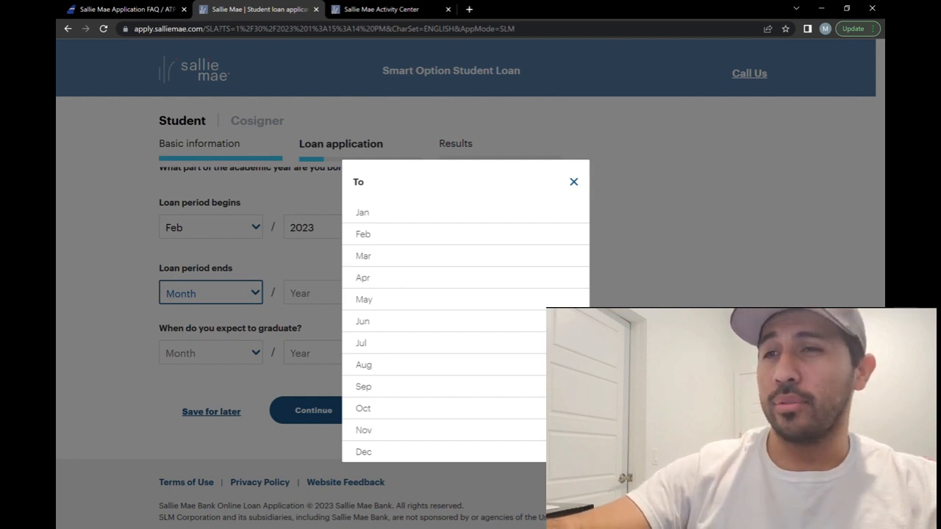
pyautogui.click(363, 386)
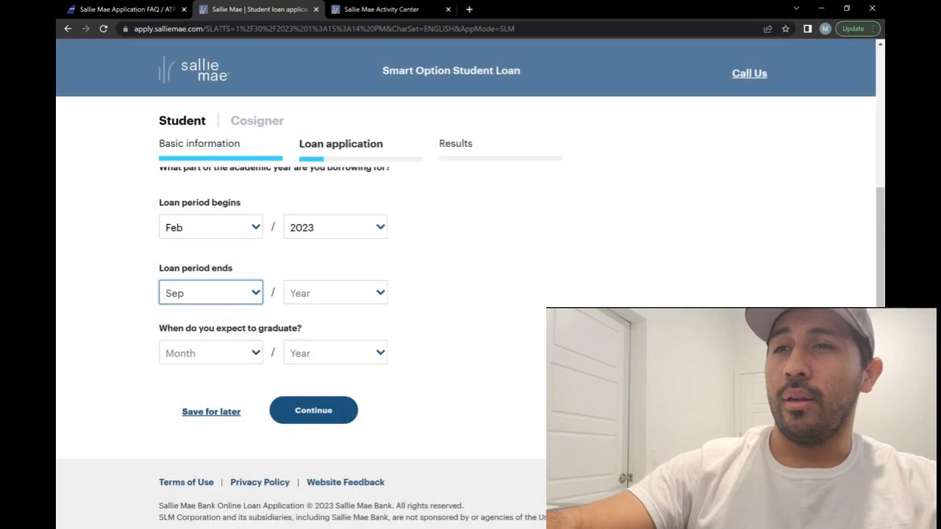
pyautogui.click(335, 292)
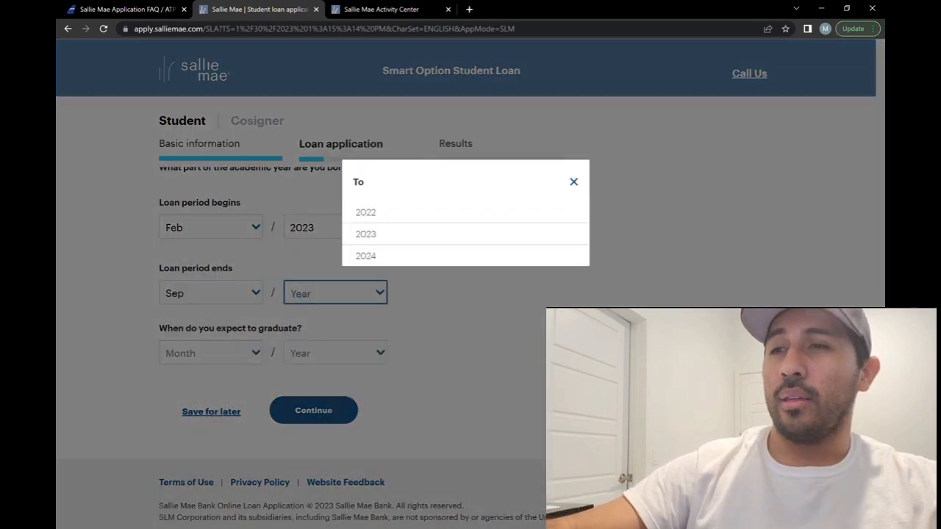
pyautogui.click(366, 235)
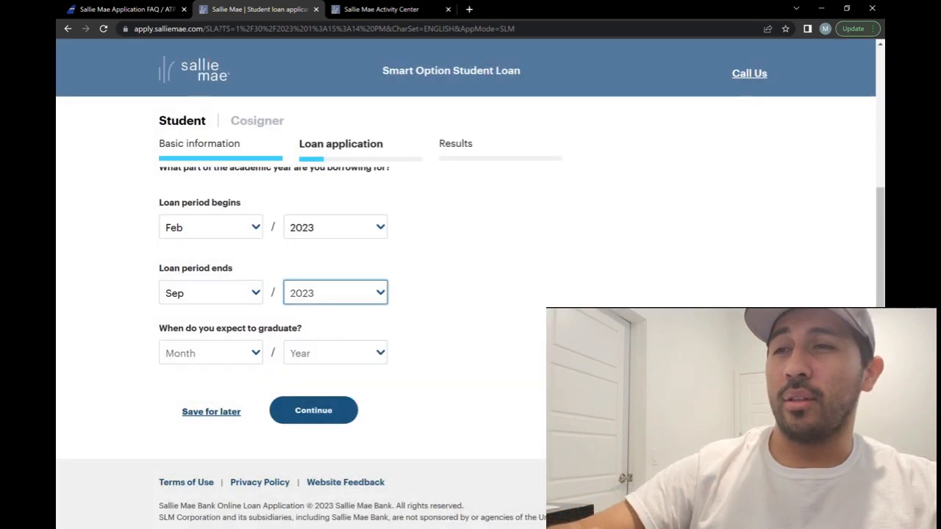
# - Set the expected graduation date to Sep 2023
pyautogui.click(211, 353)
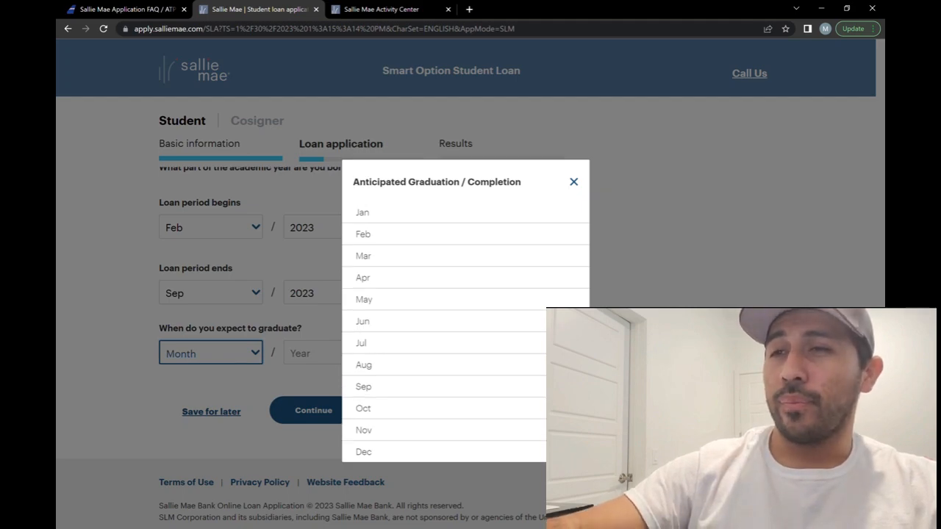
pyautogui.click(364, 387)
pyautogui.click(336, 353)
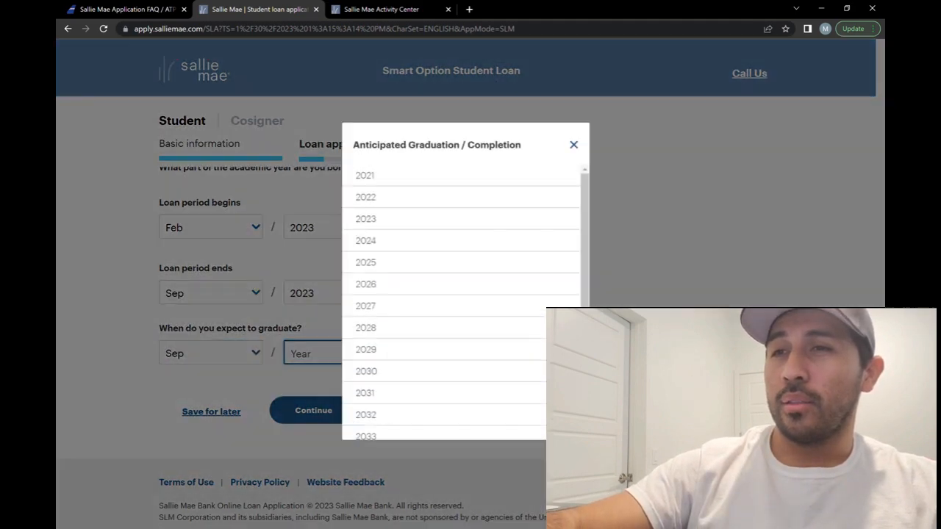
pyautogui.click(365, 255)
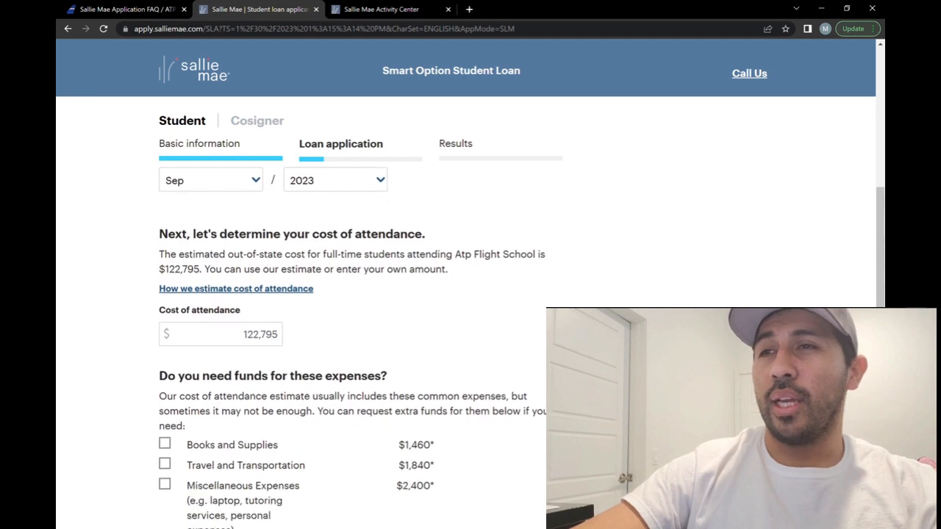
pyautogui.scroll(-1, 470, 345)
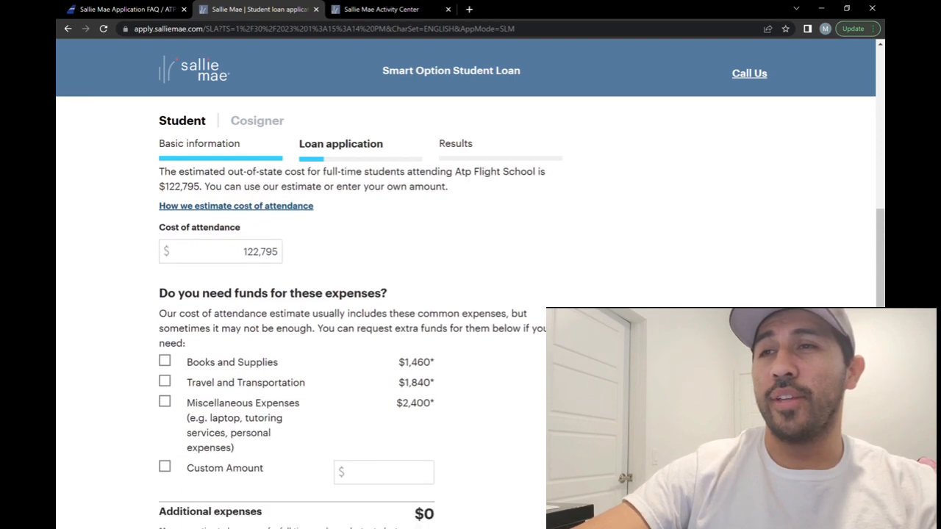
pyautogui.scroll(1, 471, 345)
pyautogui.scroll(-1, 470, 346)
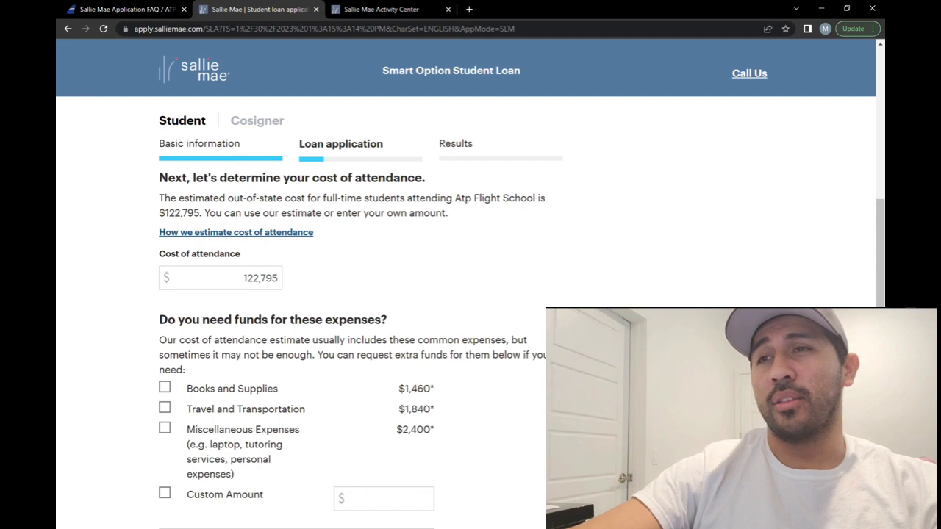
pyautogui.scroll(-1, 353, 330)
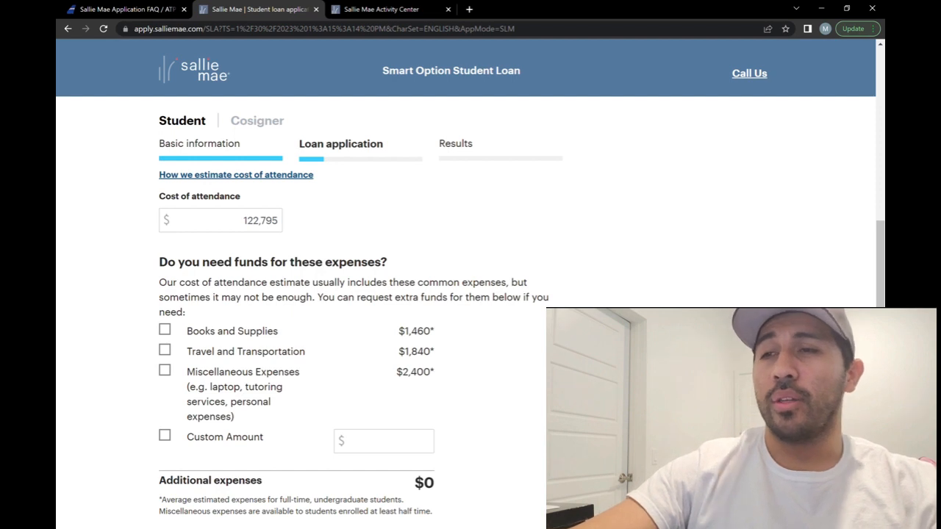
# - Enter $0 estimated financial aid so the financial need shows $122,795
pyautogui.scroll(-3, 470, 346)
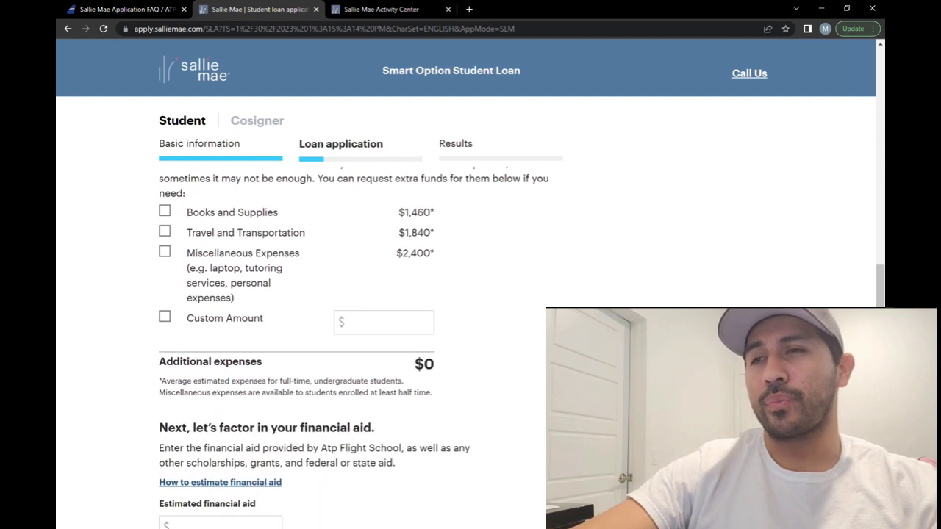
pyautogui.scroll(-1, 471, 345)
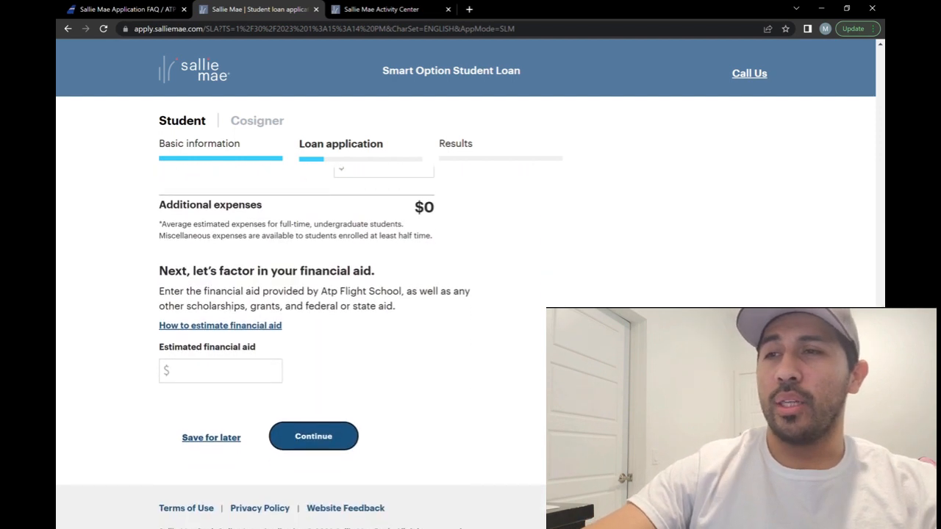
pyautogui.click(220, 350)
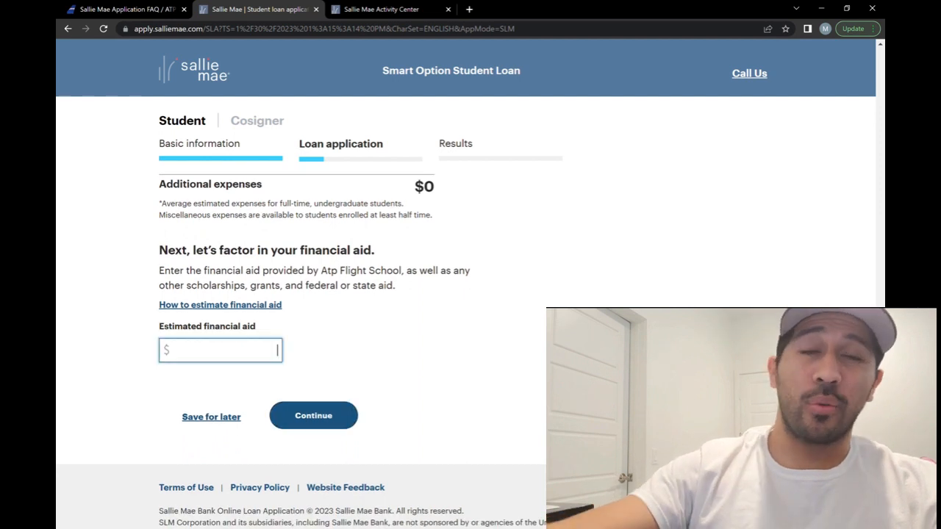
pyautogui.write('0')
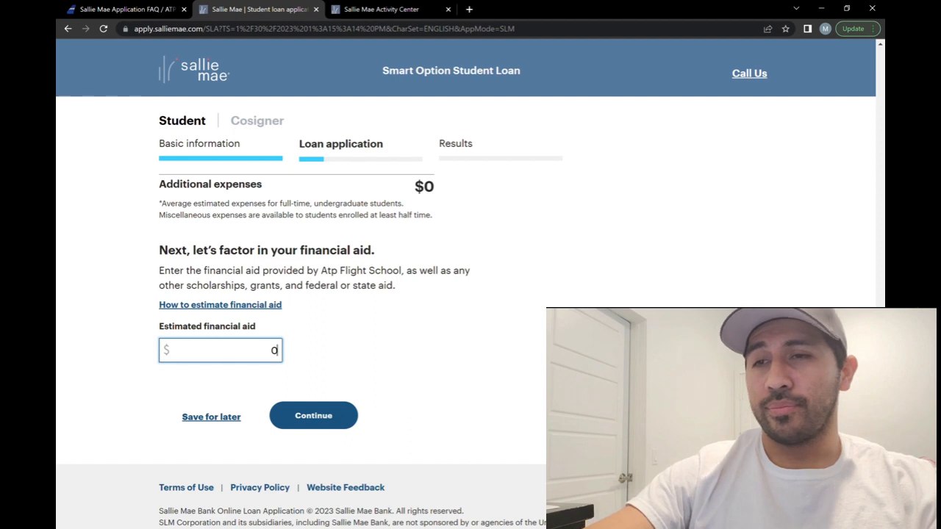
pyautogui.click(313, 416)
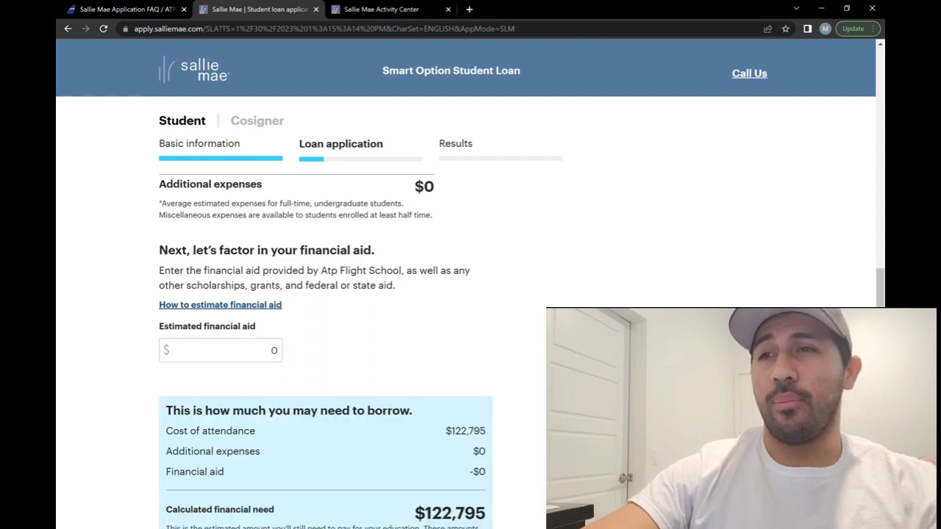
pyautogui.scroll(-3, 470, 331)
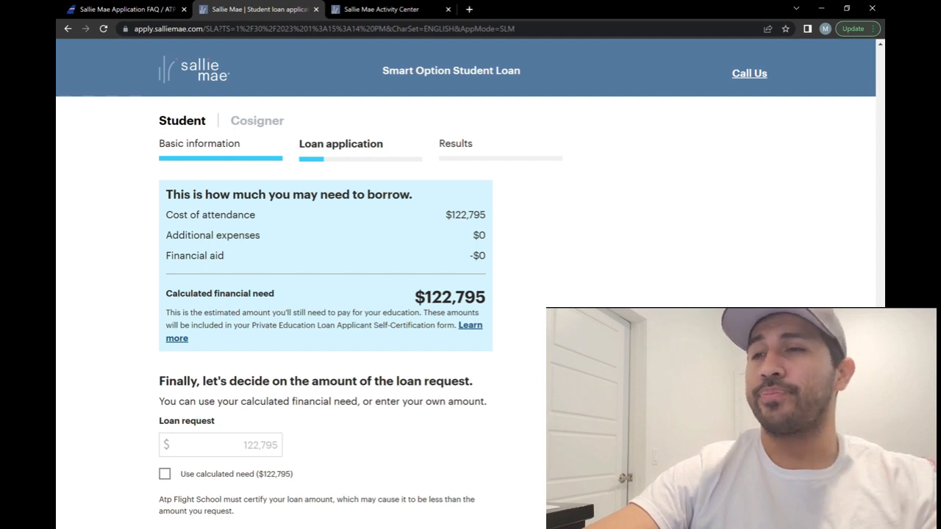
# - Request a $100,000 loan and choose to apply individually without a cosigner
pyautogui.scroll(-2, 326, 348)
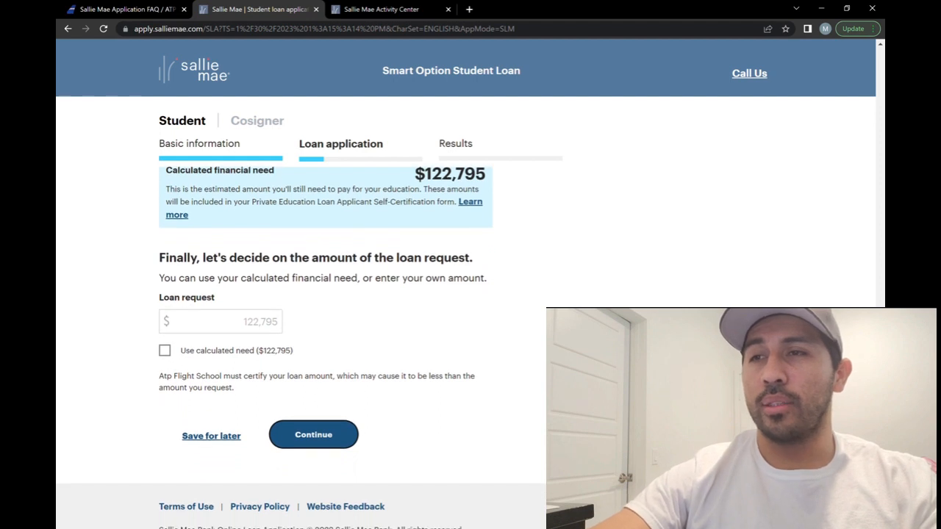
pyautogui.click(243, 322)
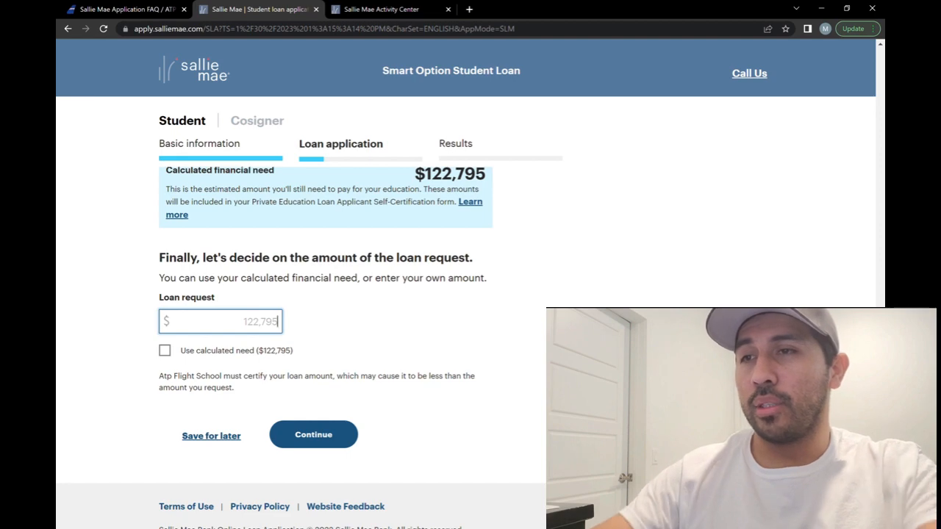
pyautogui.write('1000000')
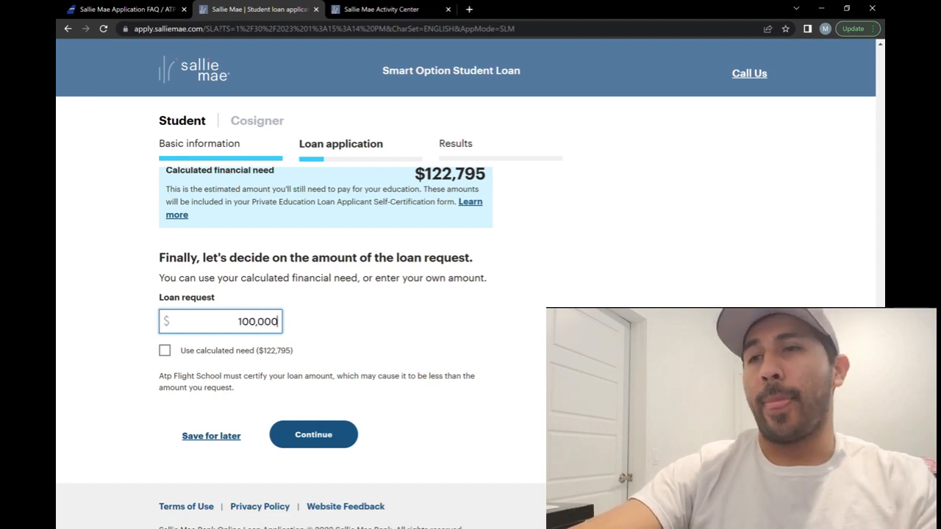
pyautogui.press('Return')
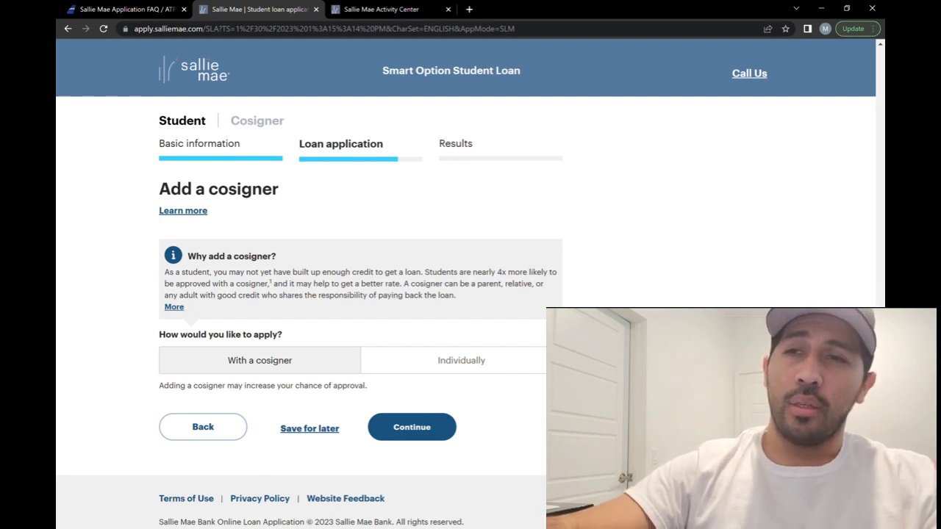
pyautogui.click(461, 361)
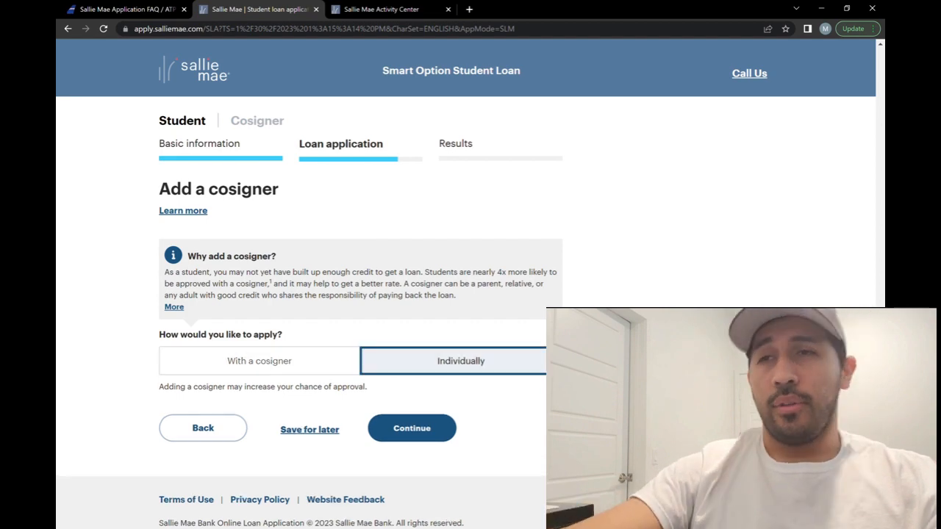
pyautogui.click(412, 428)
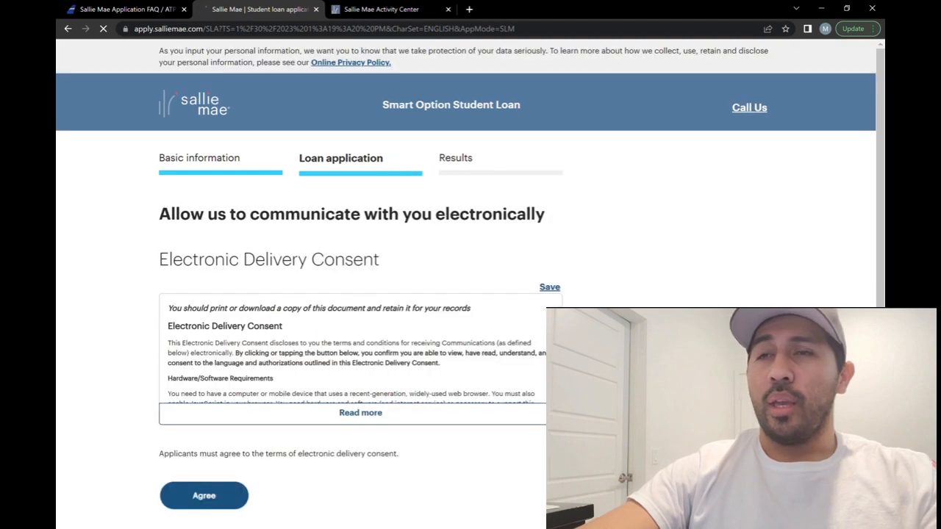
# - Review the Activity Center summary of the $92,000 Atp Flight School loan and keep the session active
pyautogui.scroll(-2, 360, 294)
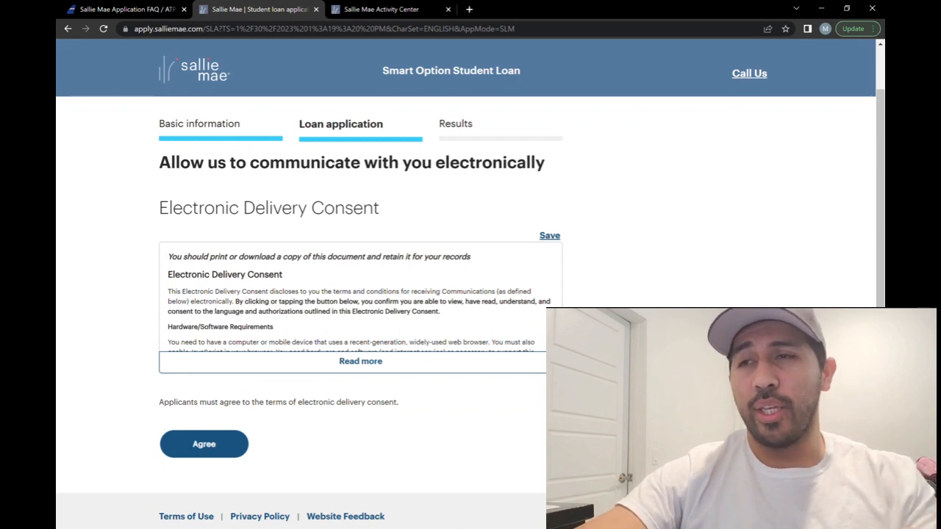
pyautogui.scroll(-1, 360, 309)
pyautogui.scroll(1, 360, 309)
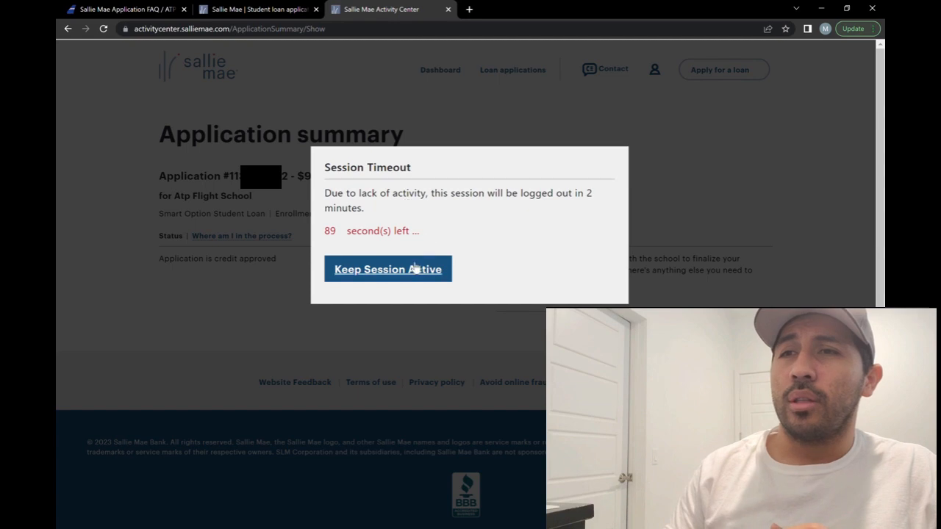
pyautogui.click(403, 274)
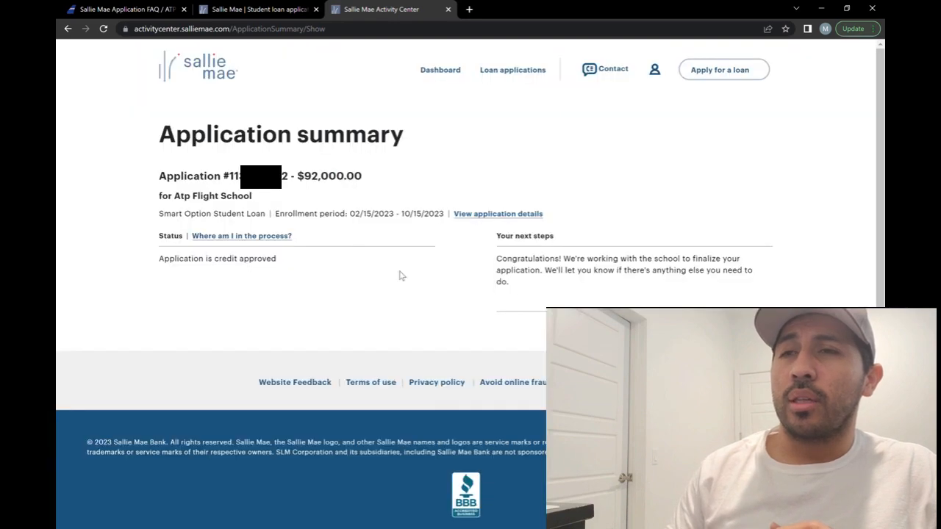